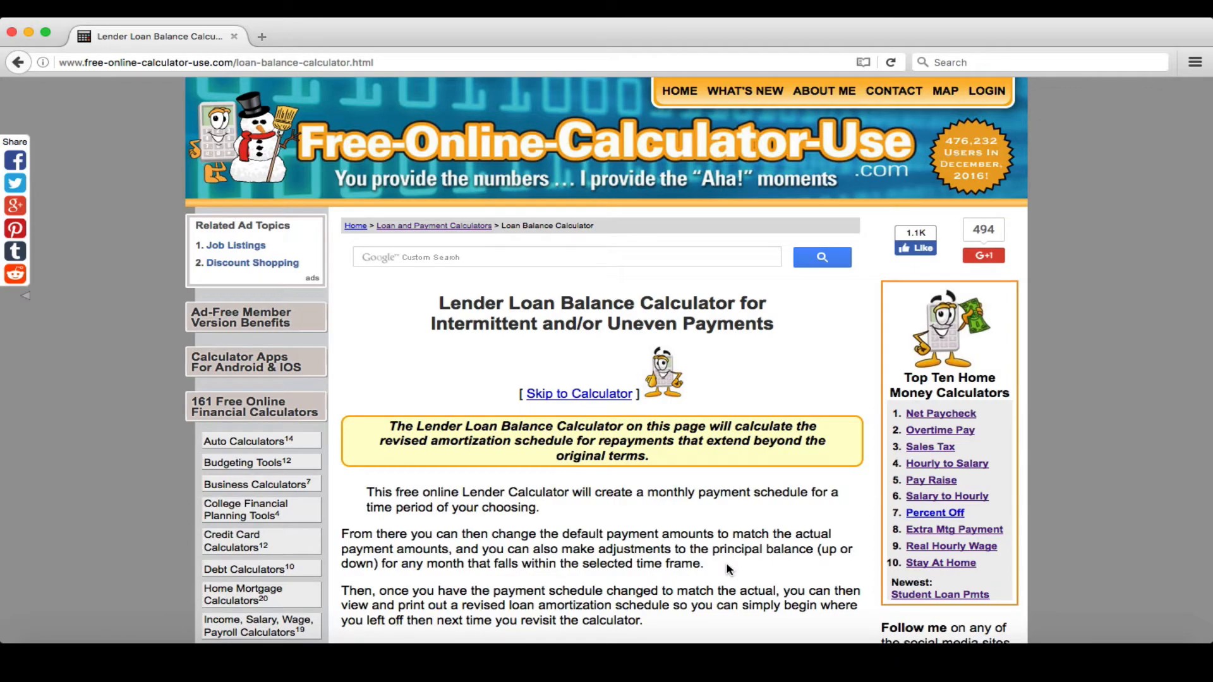
# Name the new loan Chevy Malibu in the loan balance calculator
pyautogui.scroll(-5, 727, 568)
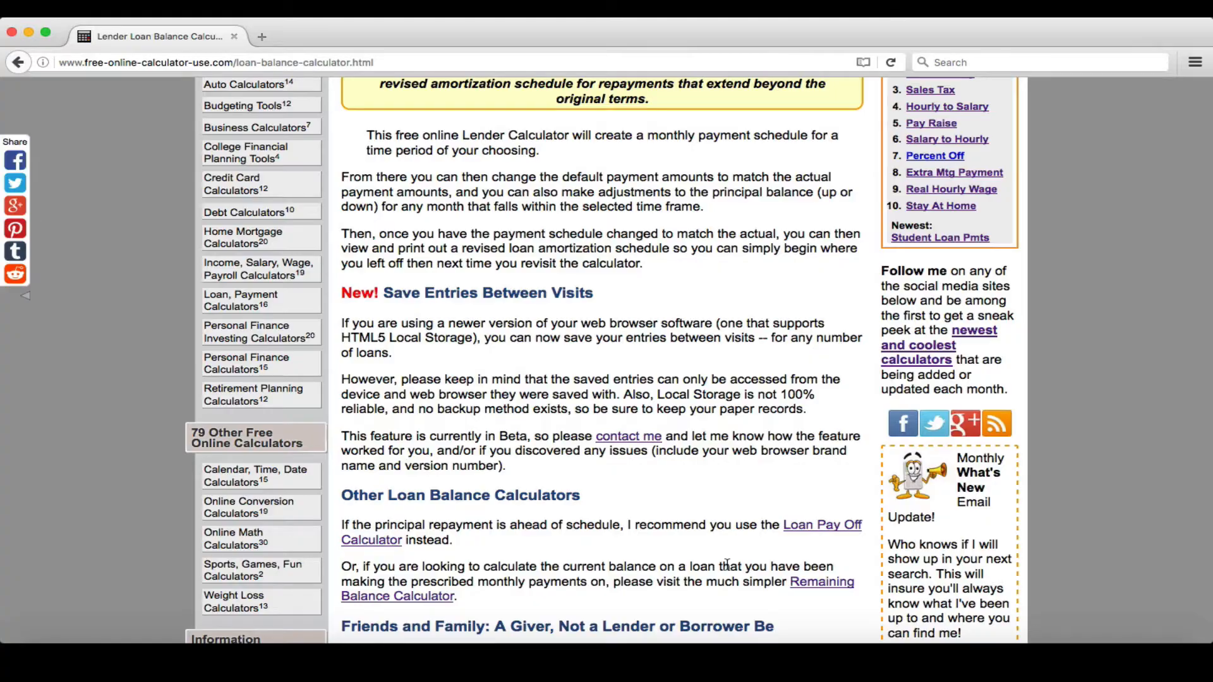
pyautogui.scroll(-15, 727, 564)
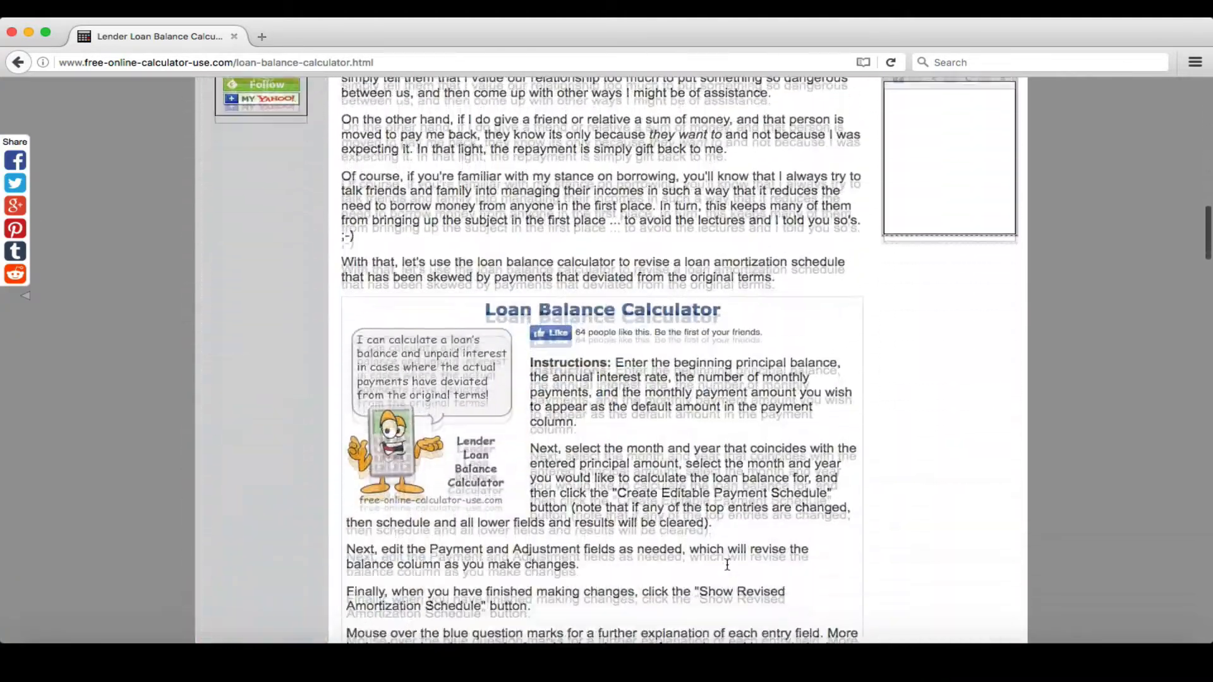
pyautogui.scroll(-10, 727, 563)
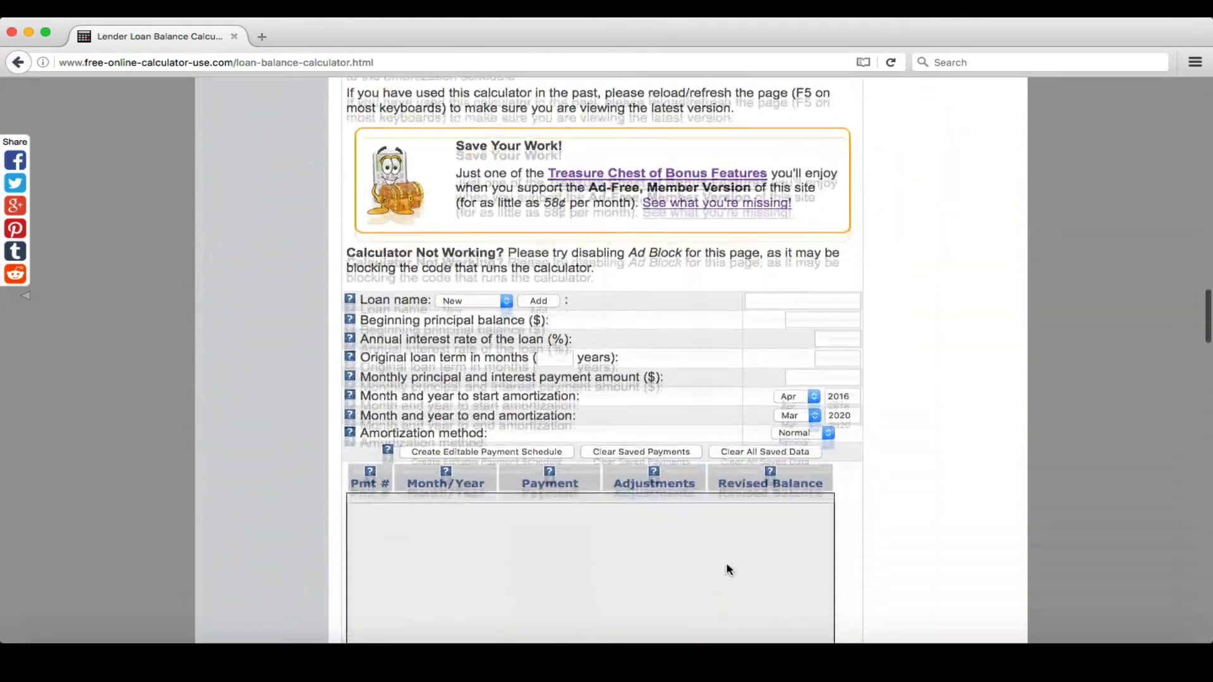
pyautogui.scroll(-2, 726, 570)
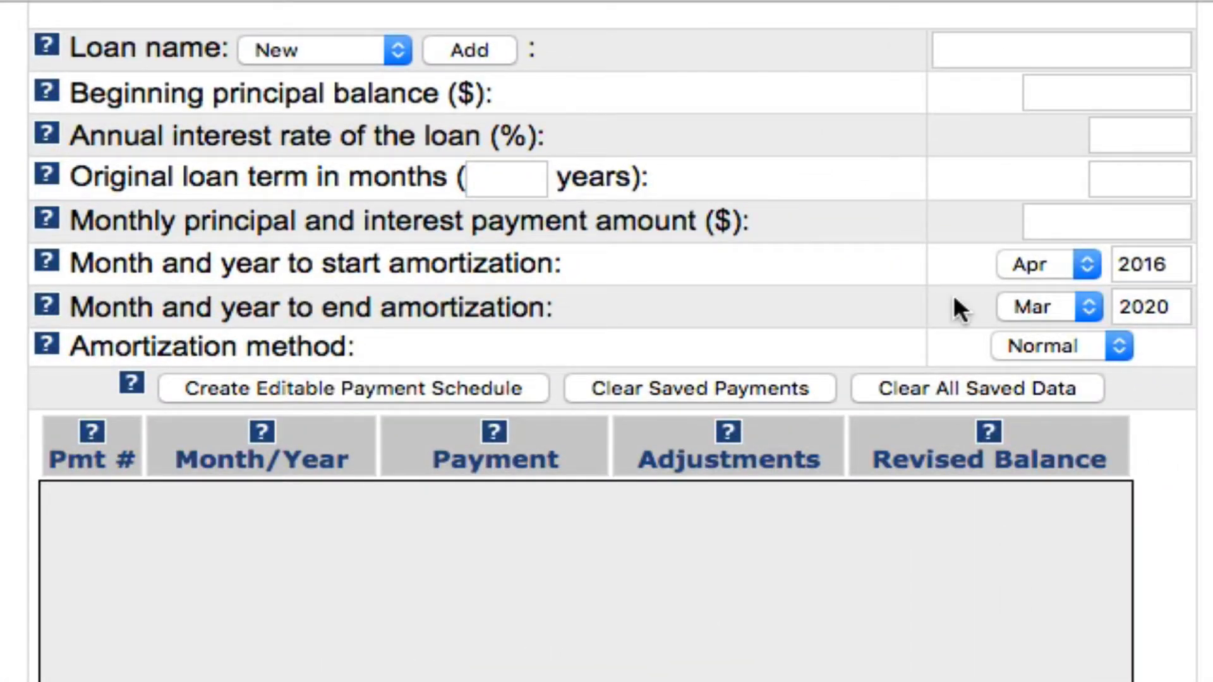
pyautogui.click(1113, 51)
pyautogui.write('Chevy ')
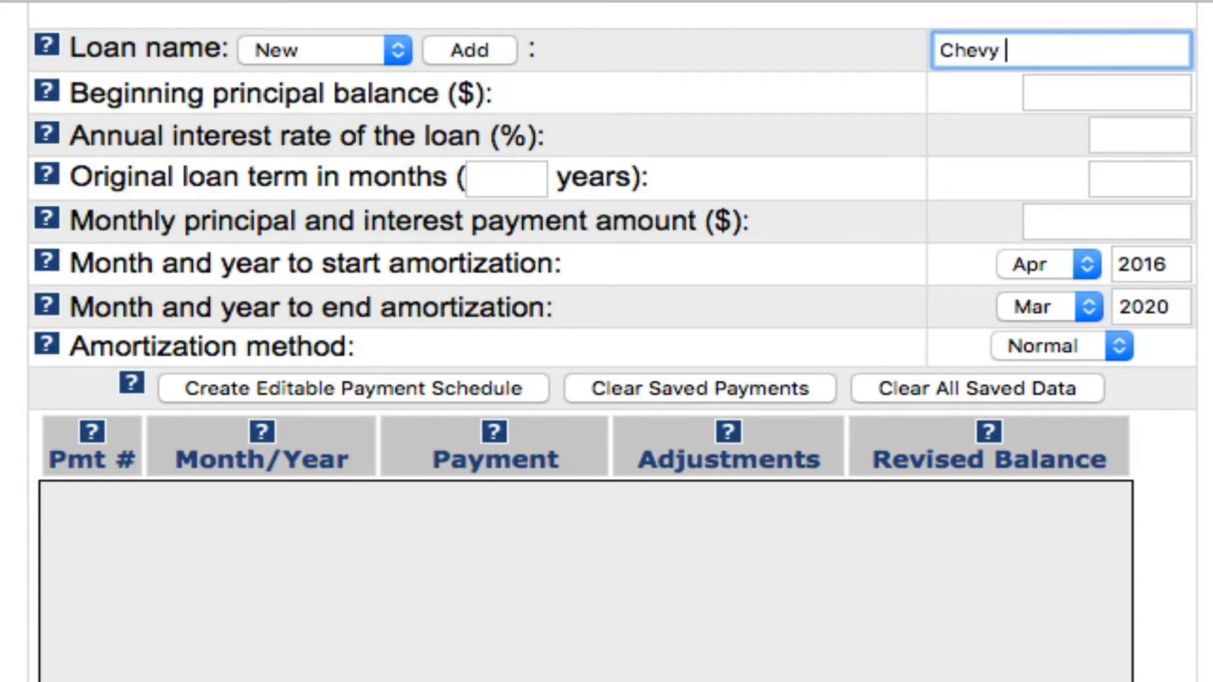
pyautogui.write('Malibu')
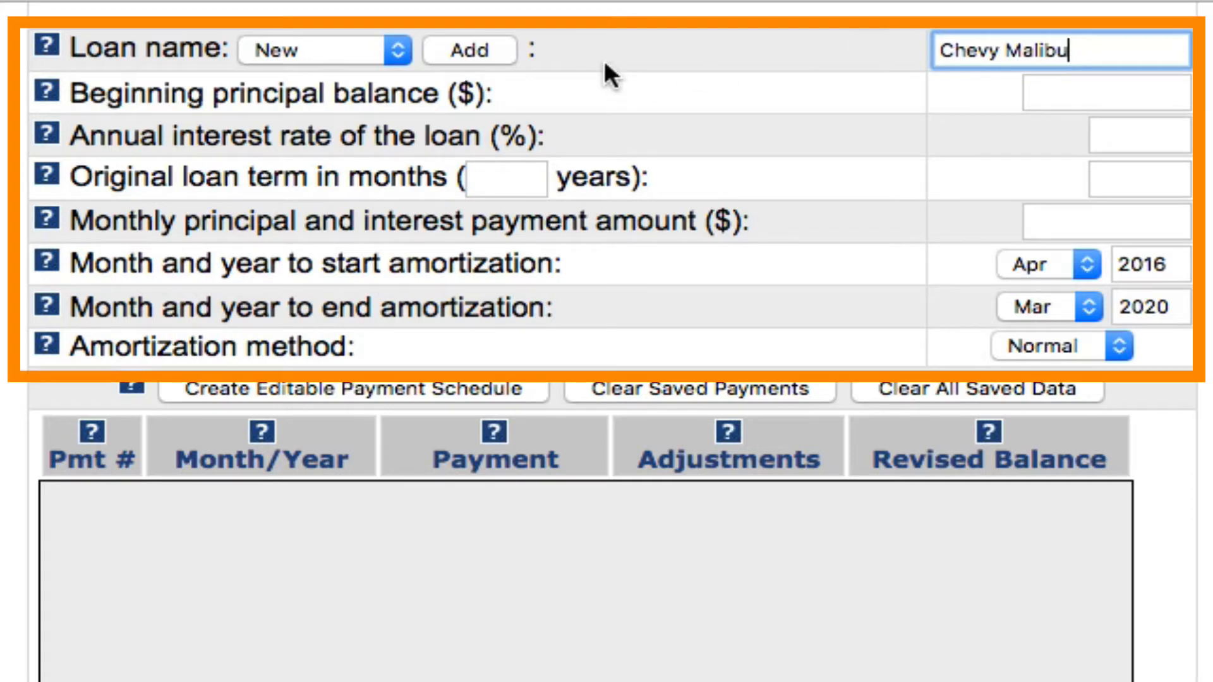
# Fill in the loan terms: beginning principal balance 6014.69, annual interest rate 6.99% and original term 3 years
pyautogui.click(1086, 92)
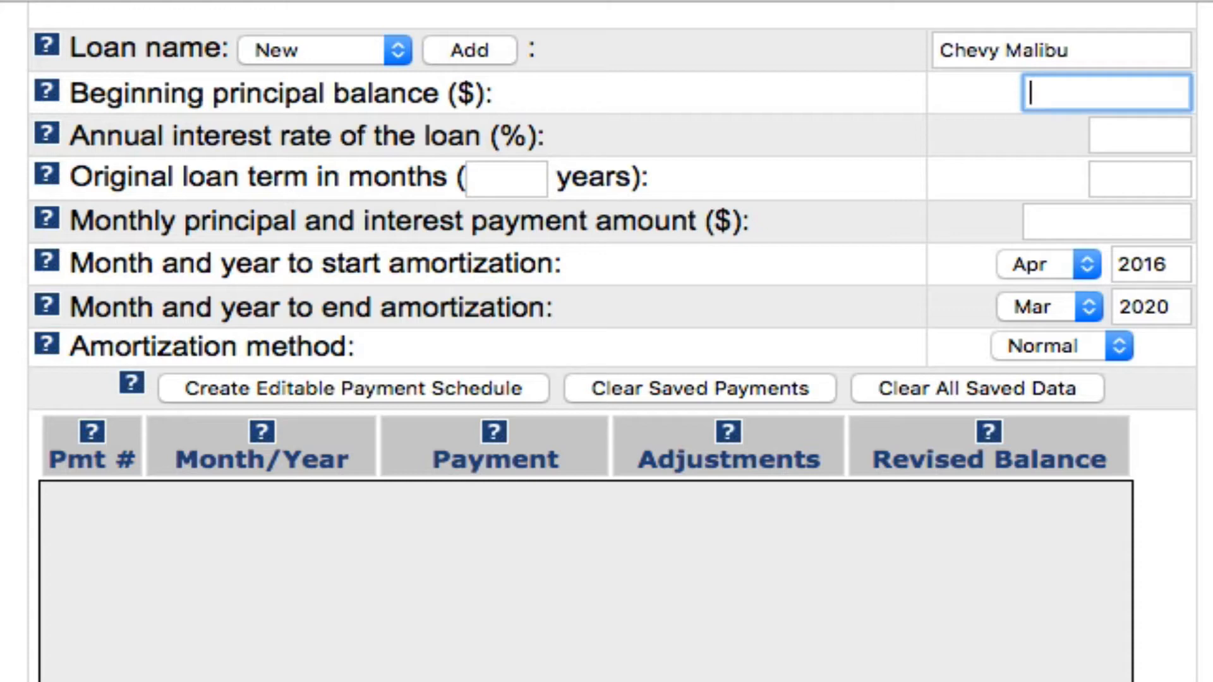
pyautogui.write('6014.69')
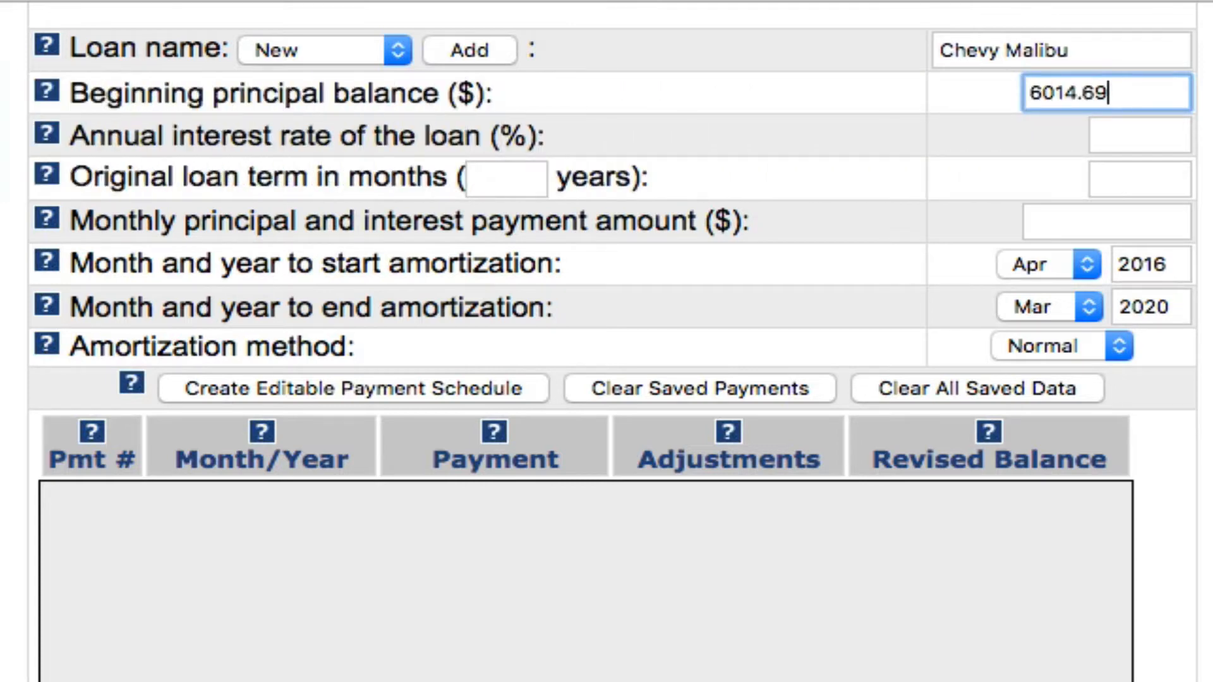
pyautogui.click(1137, 126)
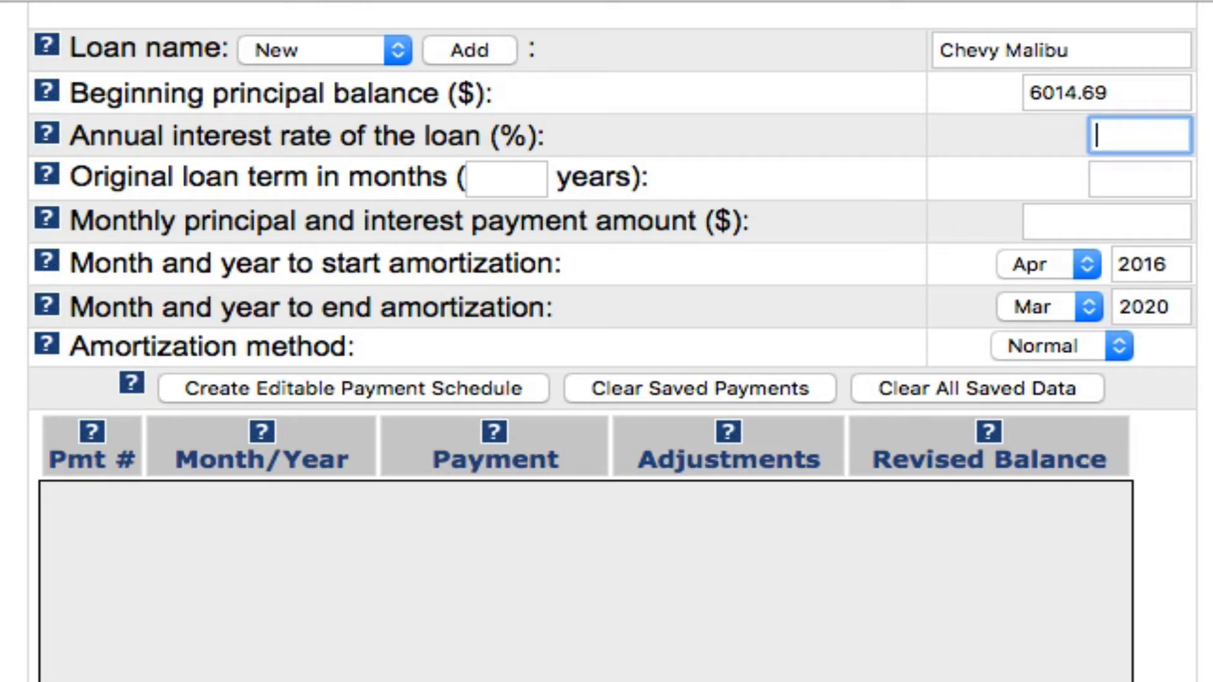
pyautogui.write('6.99')
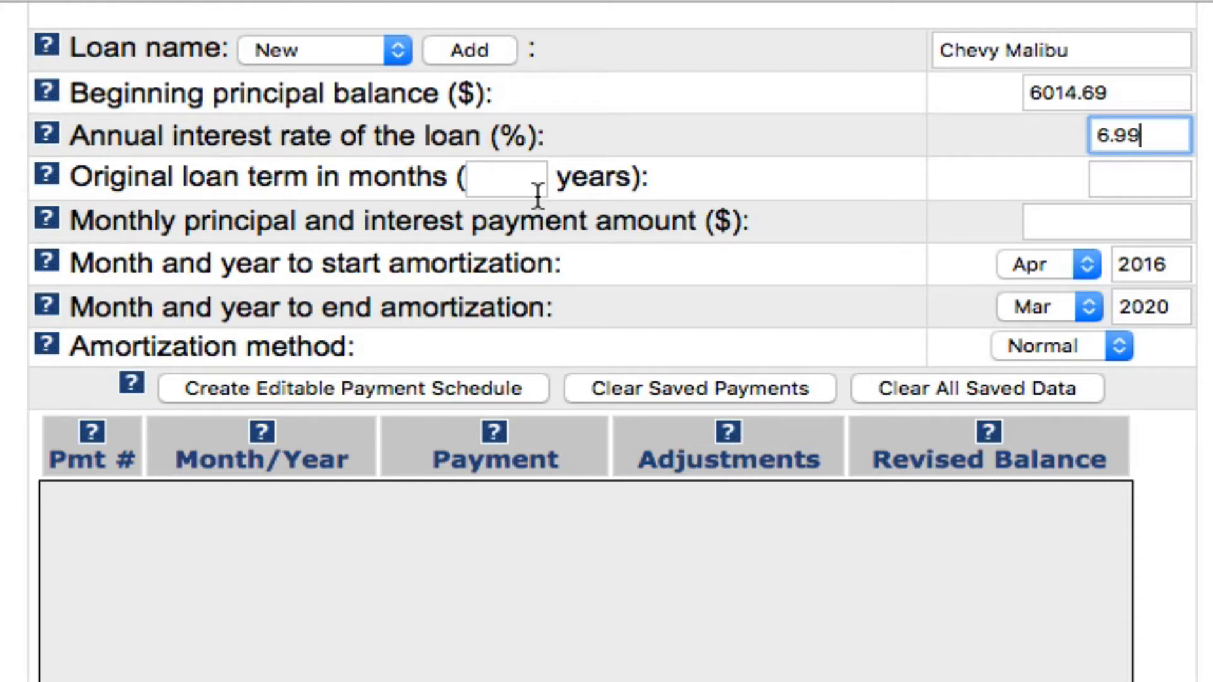
pyautogui.click(497, 176)
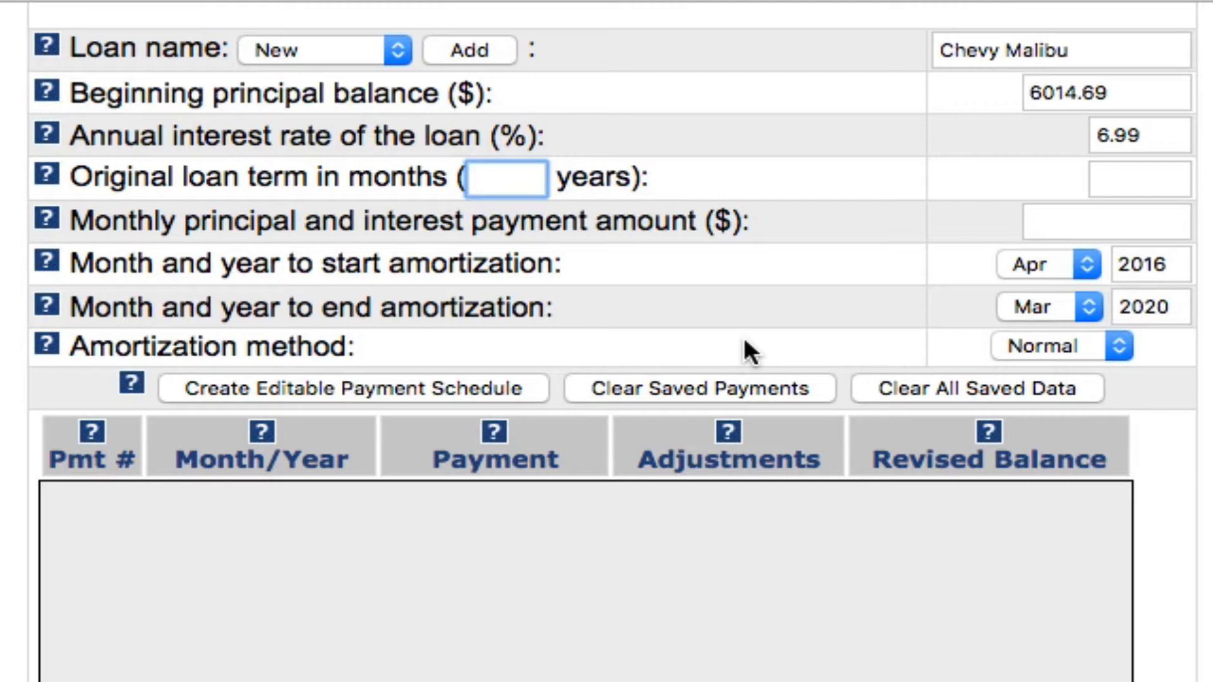
pyautogui.write('3')
pyautogui.click(1142, 224)
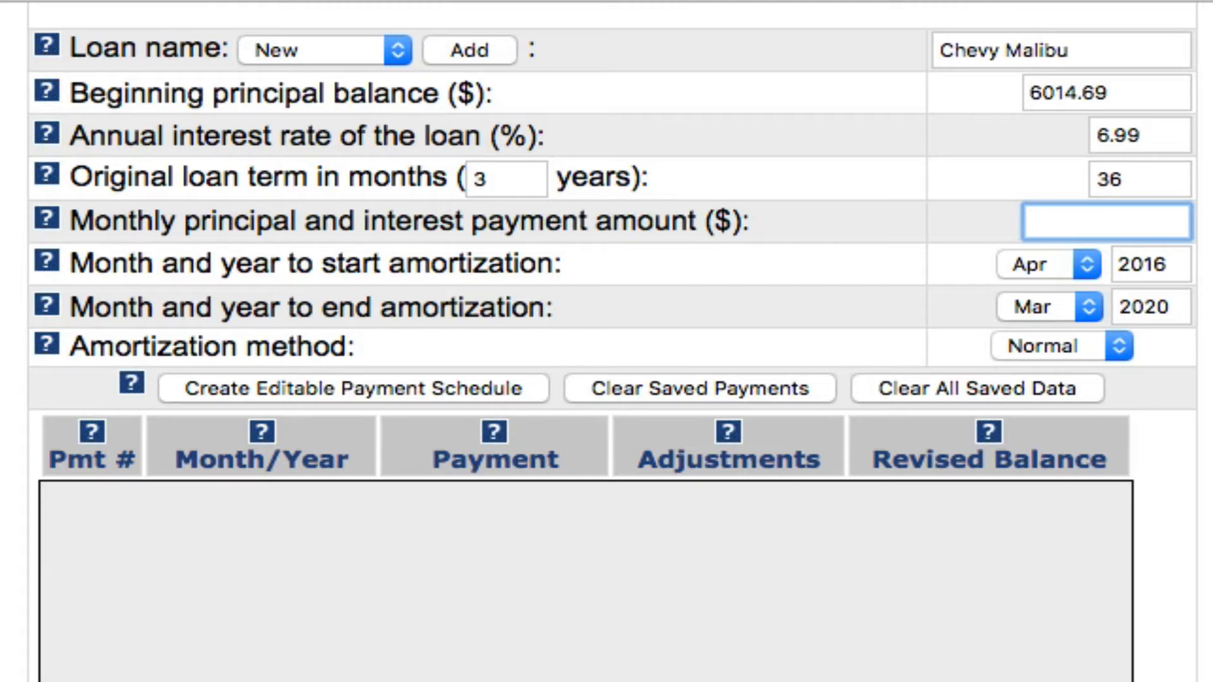
pyautogui.write('185.68')
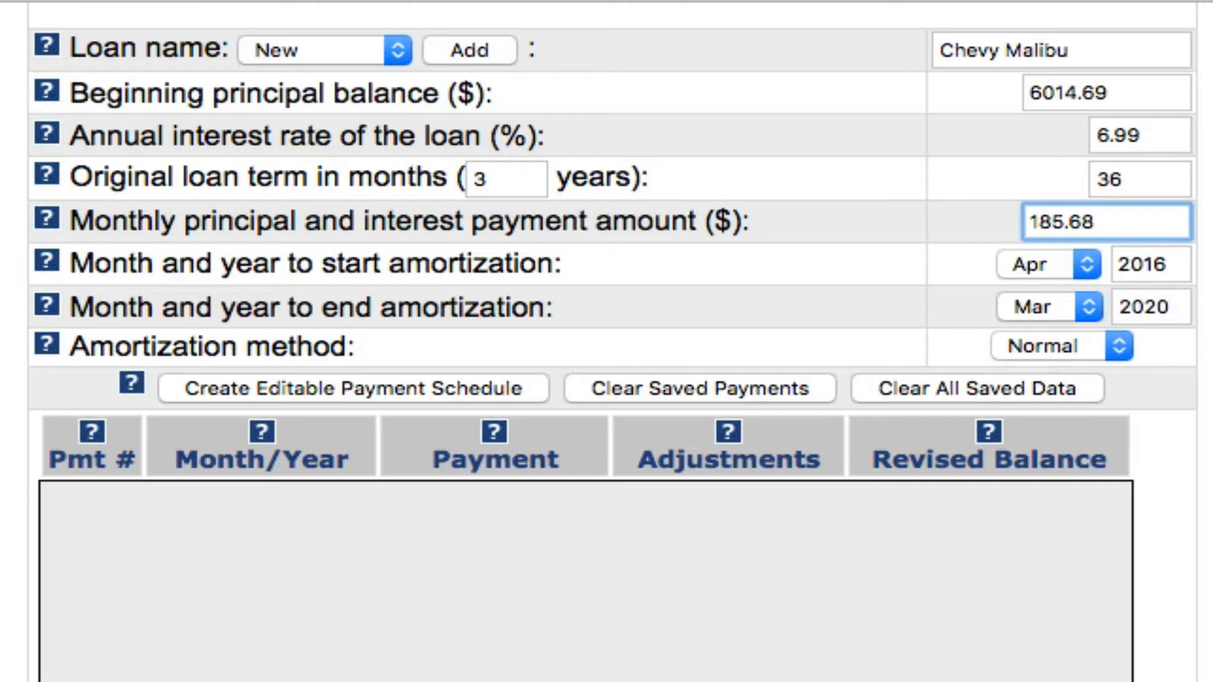
pyautogui.press('BackSpace')
pyautogui.press('BackSpace')
pyautogui.press('BackSpace')
pyautogui.press('BackSpace')
pyautogui.press('BackSpace')
pyautogui.press('BackSpace')
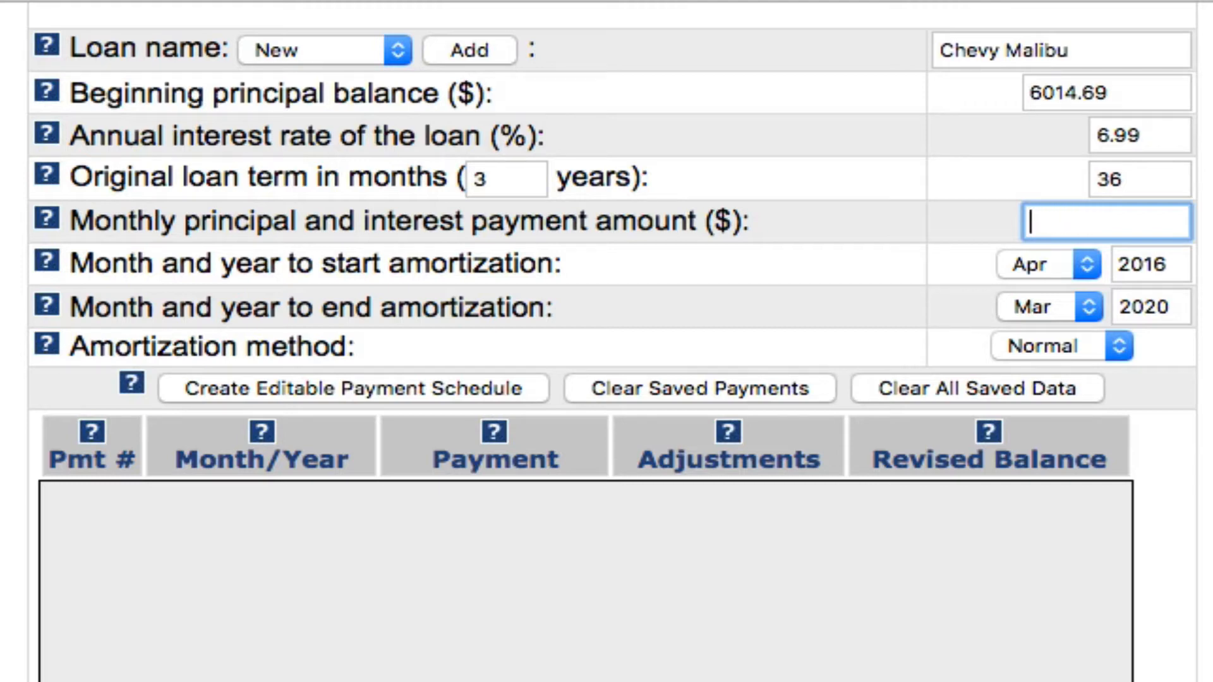
# Create the editable payment schedule with the monthly payment left blank so the payment amount gets calculated
pyautogui.click(454, 386)
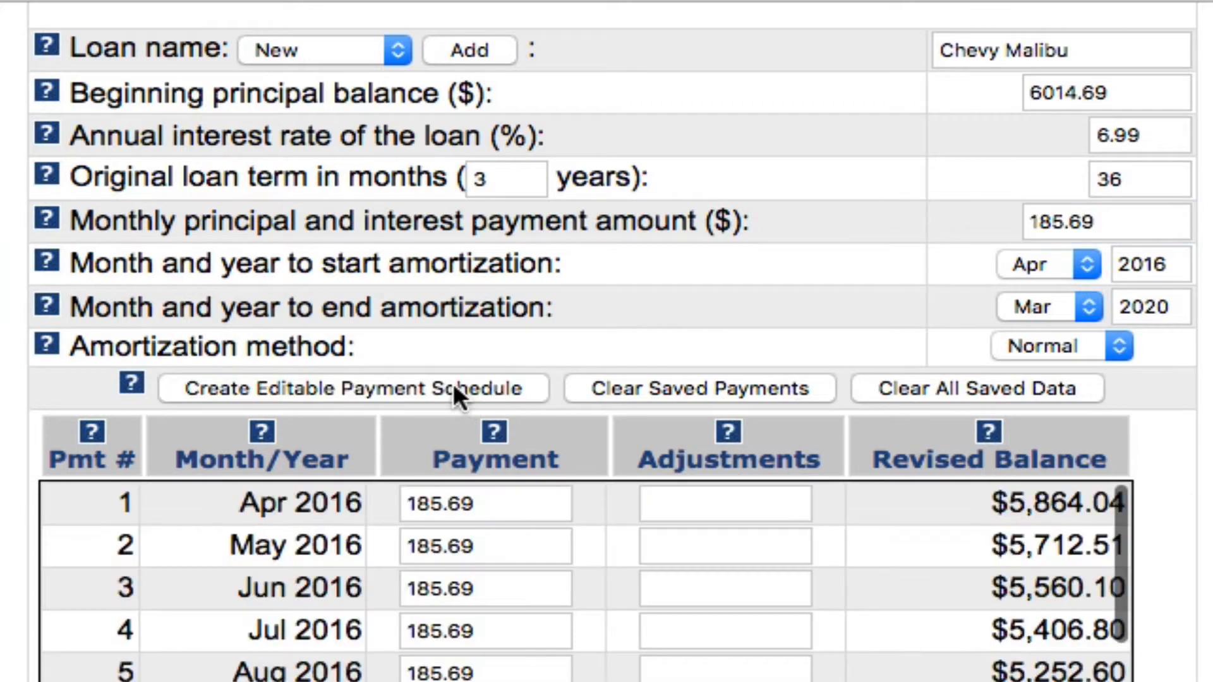
pyautogui.click(1138, 231)
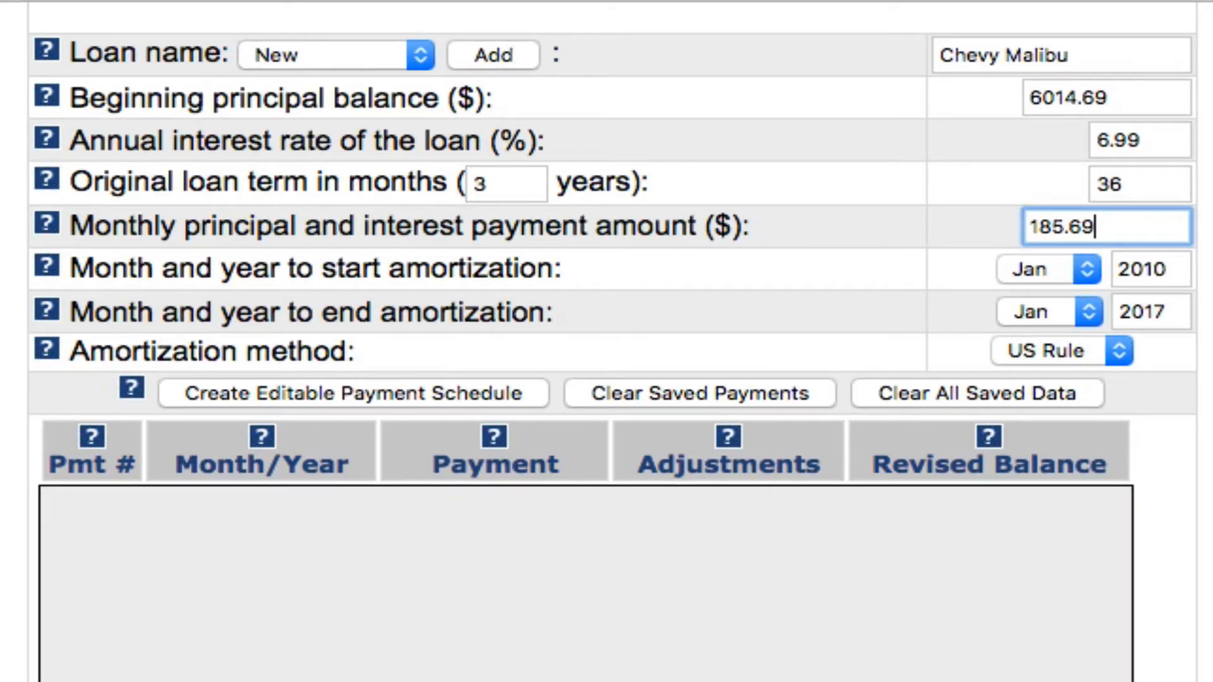
# Set the month and year to start amortization to Apr 2016
pyautogui.click(1084, 272)
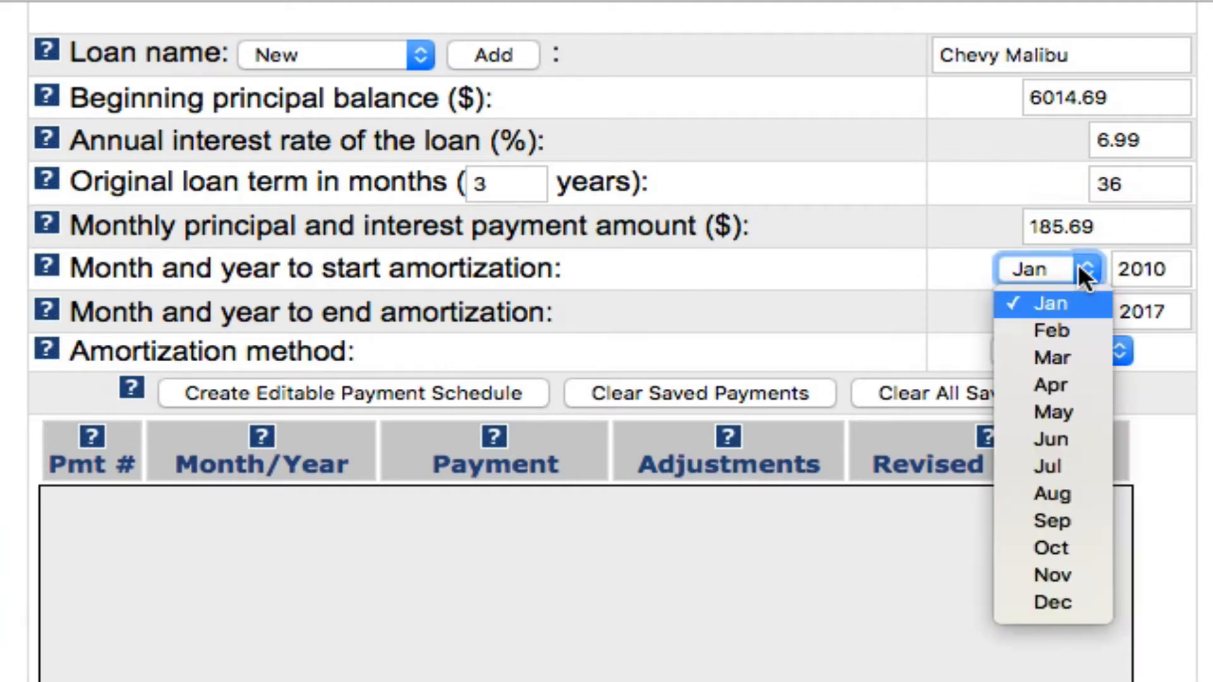
pyautogui.click(1068, 387)
pyautogui.click(1173, 273)
pyautogui.press('BackSpace')
pyautogui.write('6')
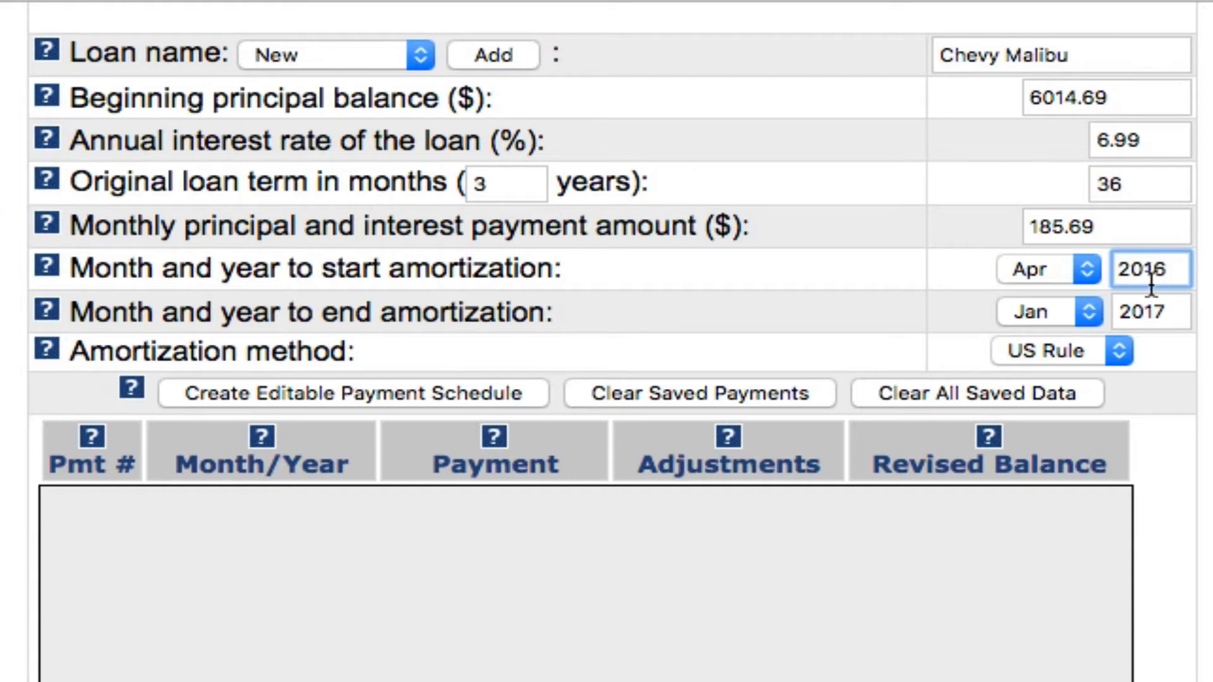
# Set the month and year to end amortization to Mar 2020
pyautogui.click(1085, 309)
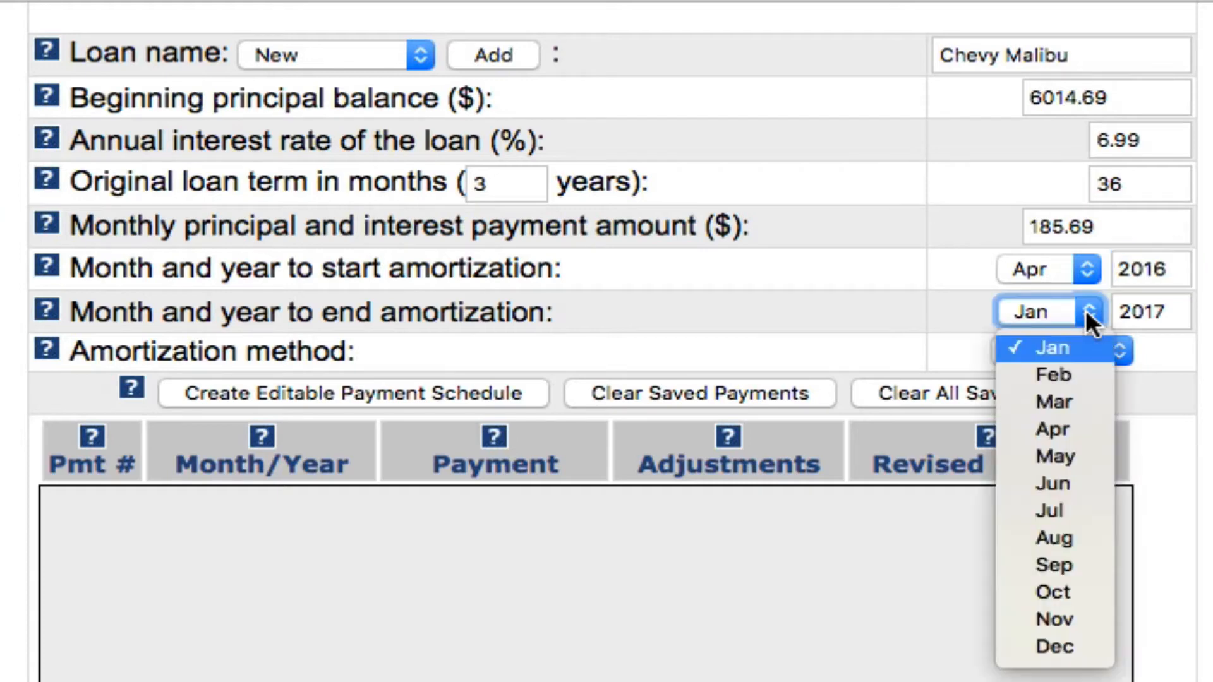
pyautogui.click(1060, 402)
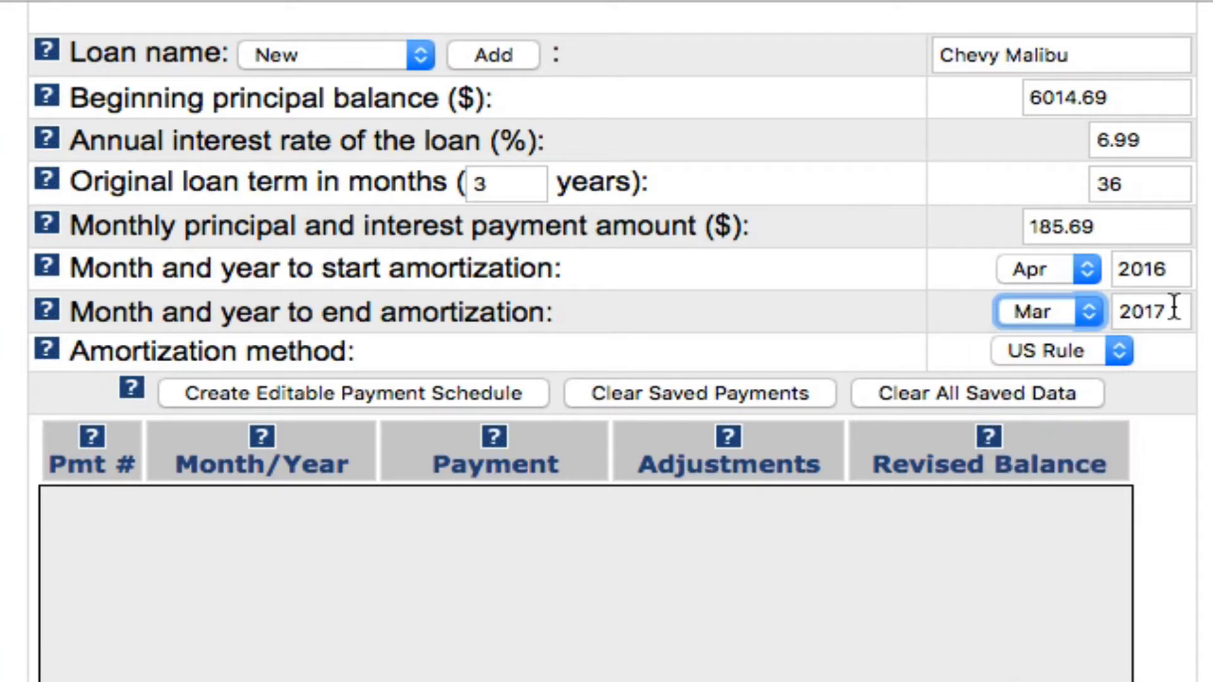
pyautogui.click(1173, 309)
pyautogui.press('BackSpace')
pyautogui.press('BackSpace')
pyautogui.write('20')
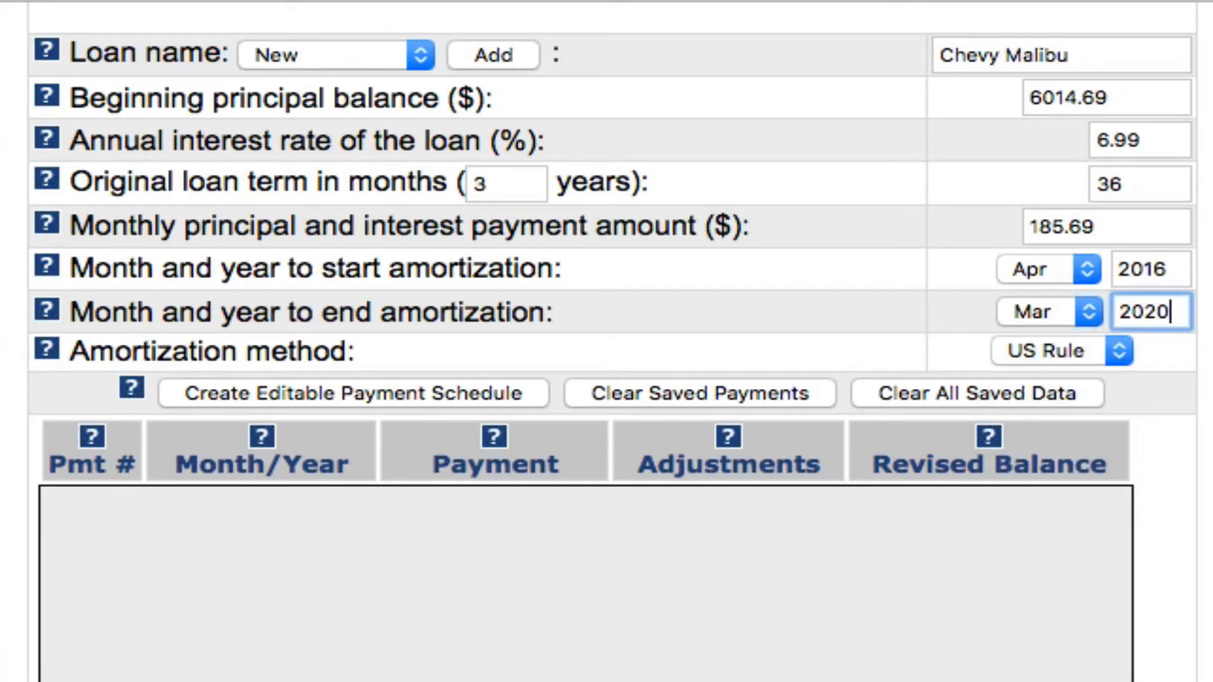
# Choose US Rule as the amortization method and add the Chevy Malibu loan to the saved loans
pyautogui.press('Tab')
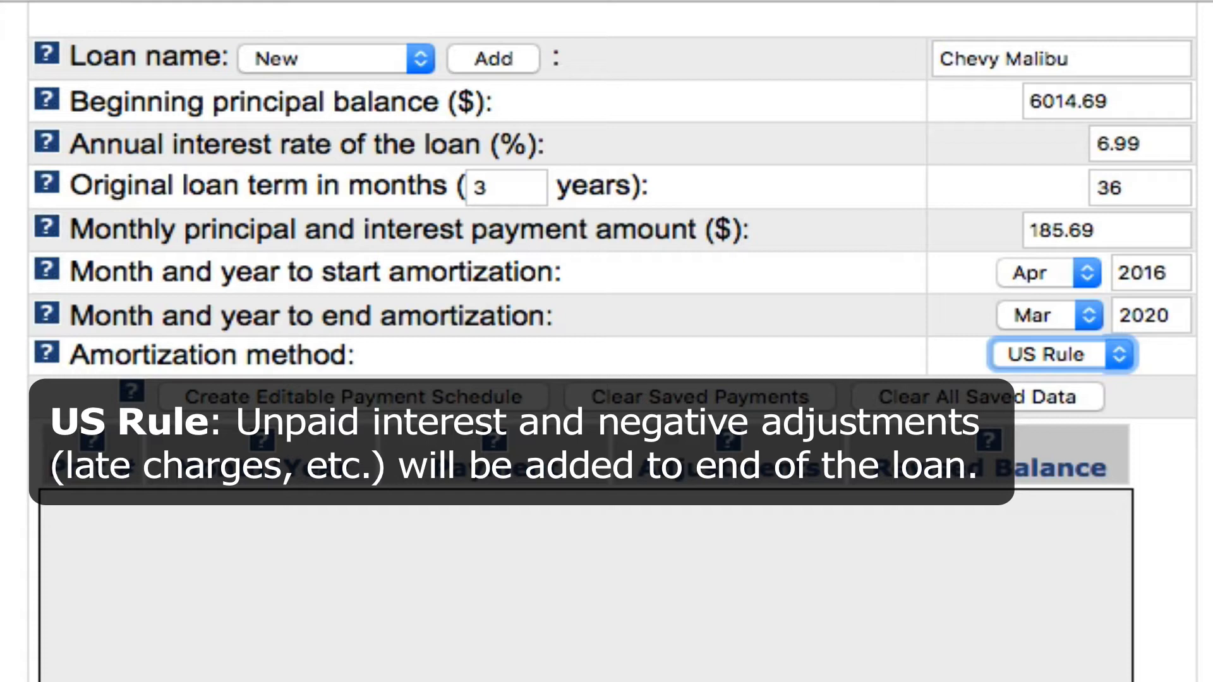
pyautogui.click(1120, 355)
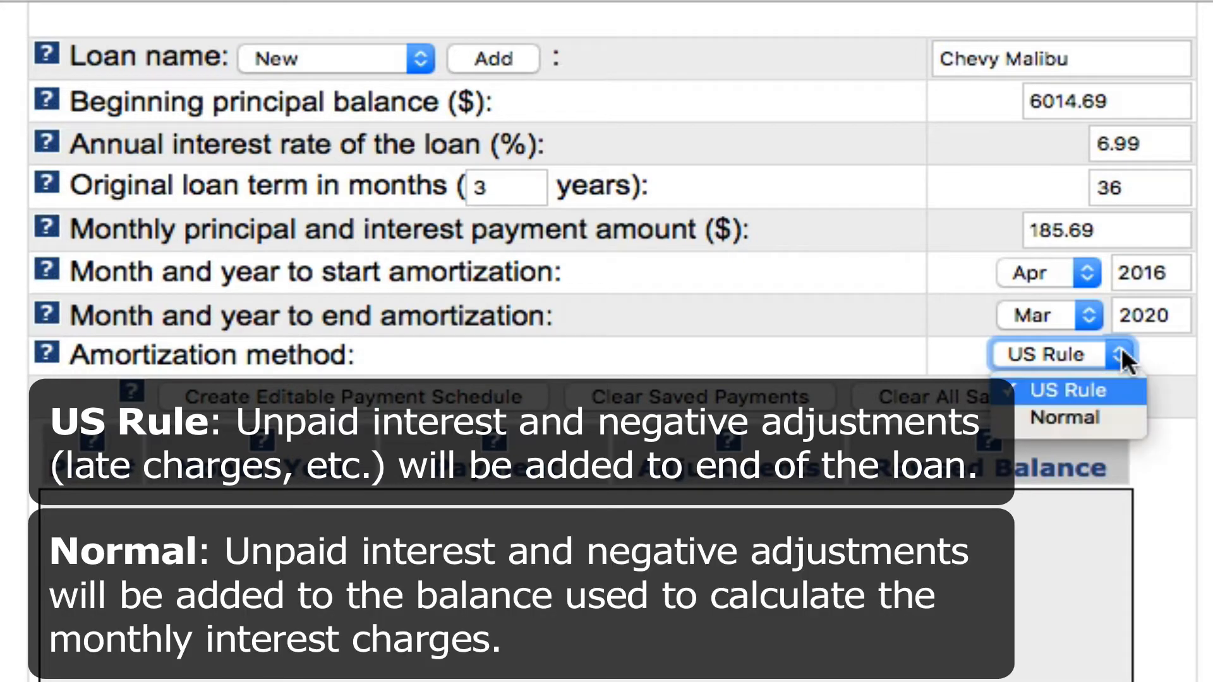
pyautogui.click(1118, 417)
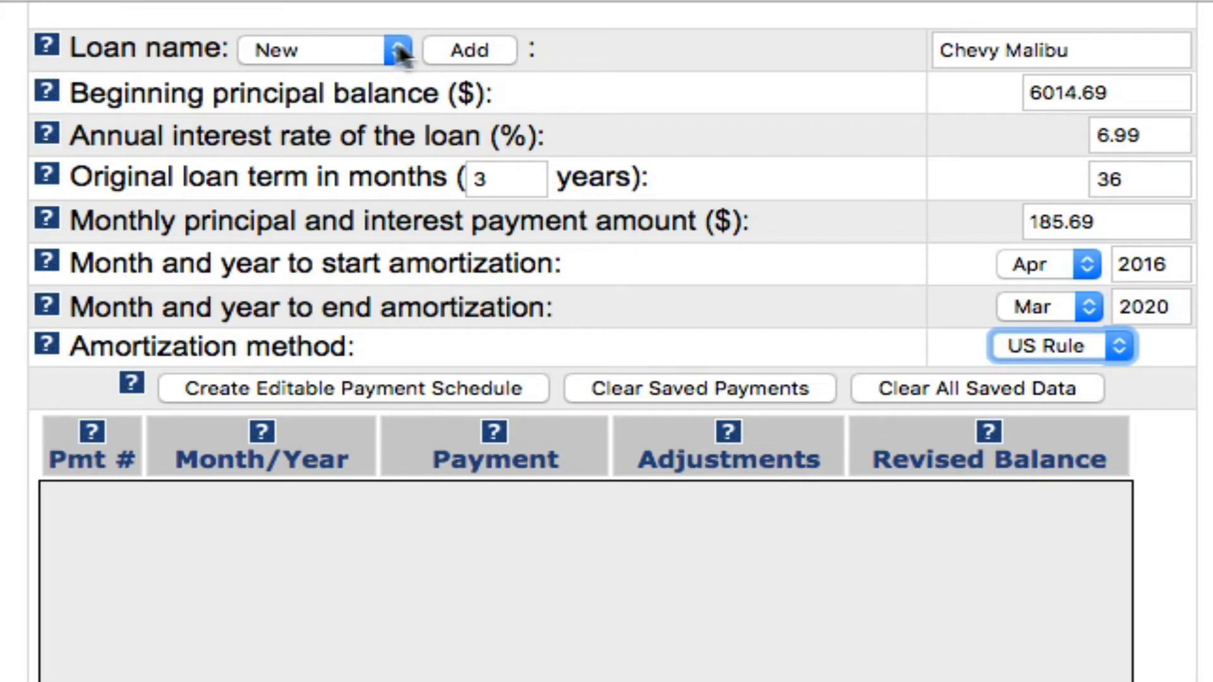
pyautogui.click(494, 53)
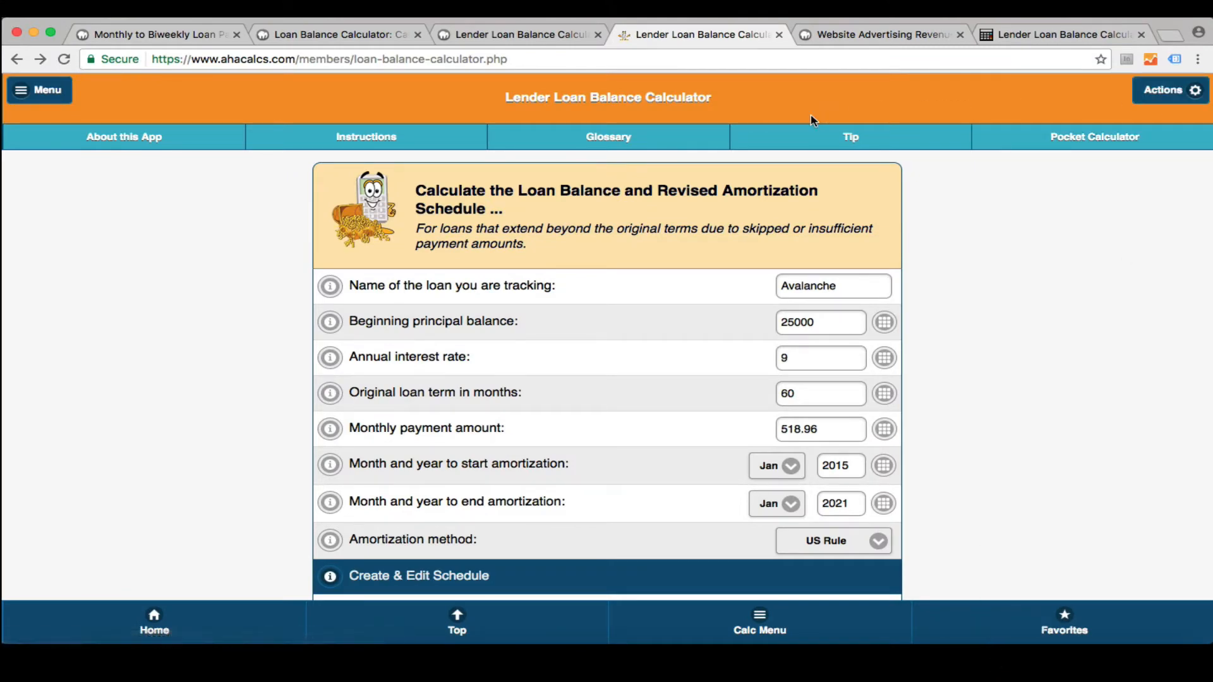
# Switch to the ahacalcs.com member version of the calculator and load the saved Truck Loan data
pyautogui.click(1170, 90)
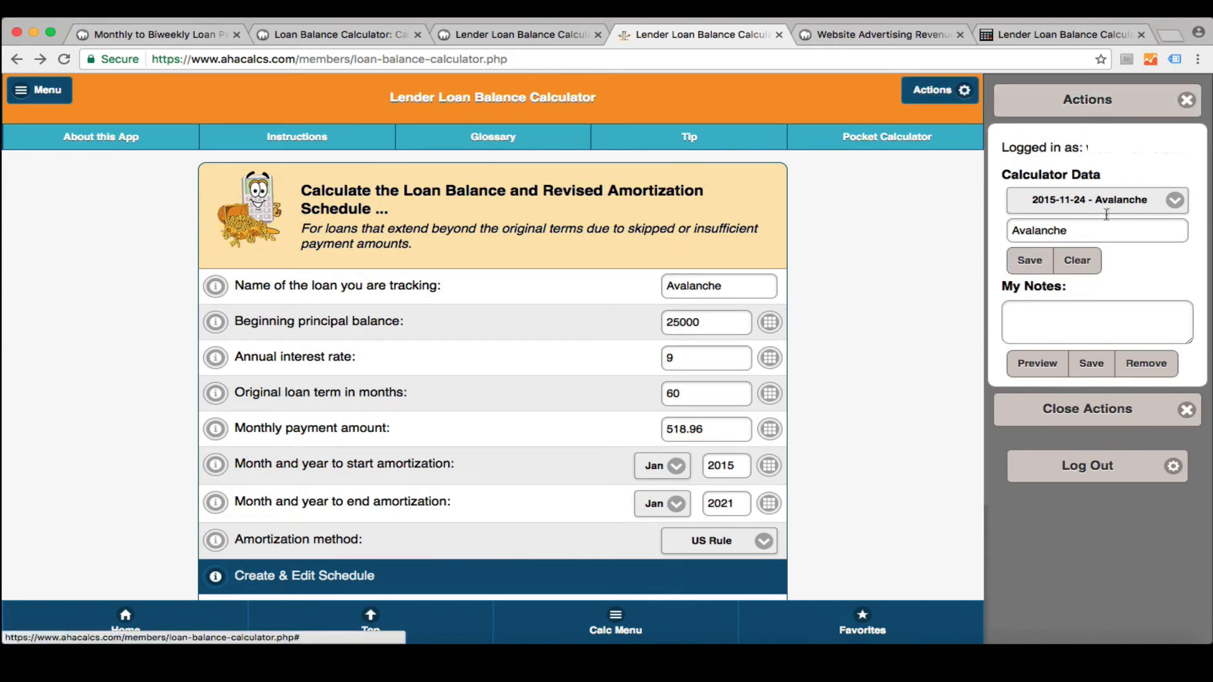
pyautogui.click(1141, 204)
pyautogui.click(1141, 189)
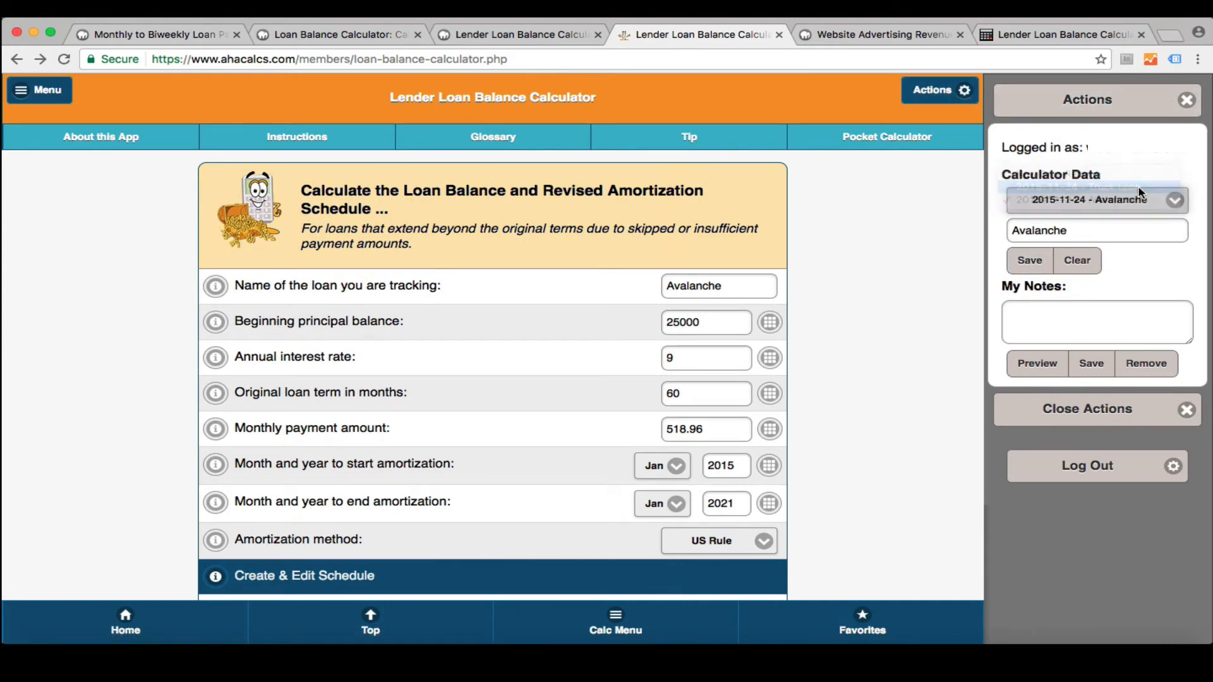
pyautogui.click(752, 268)
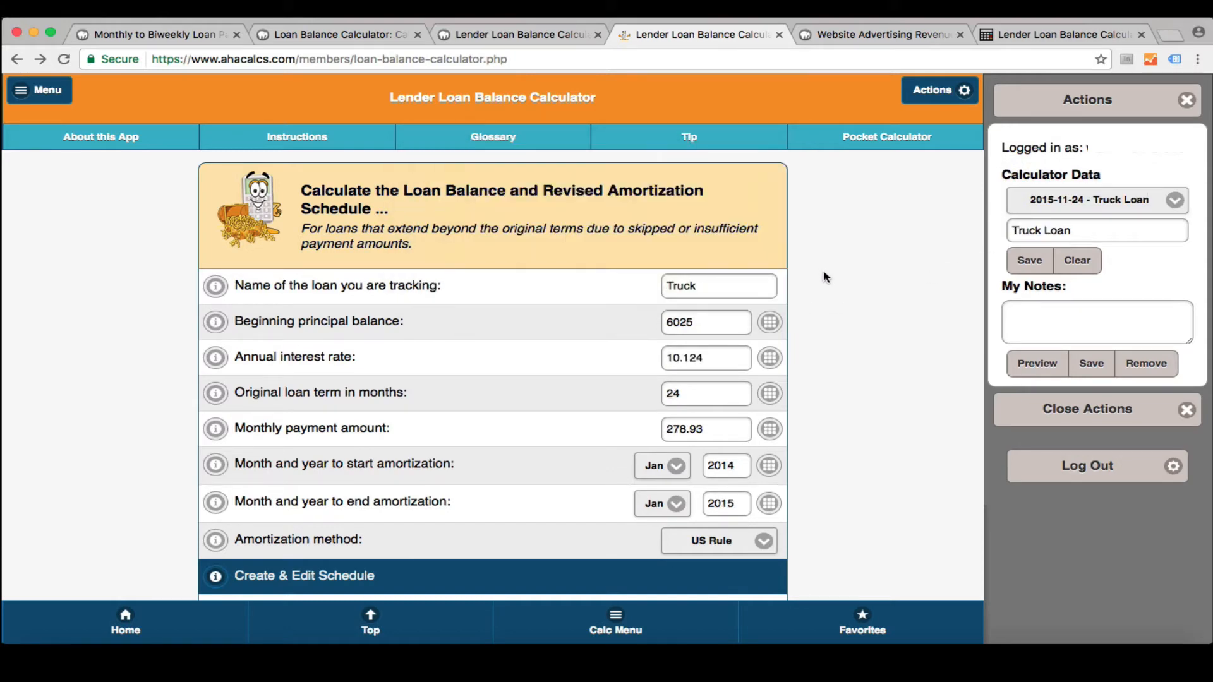
pyautogui.click(1080, 104)
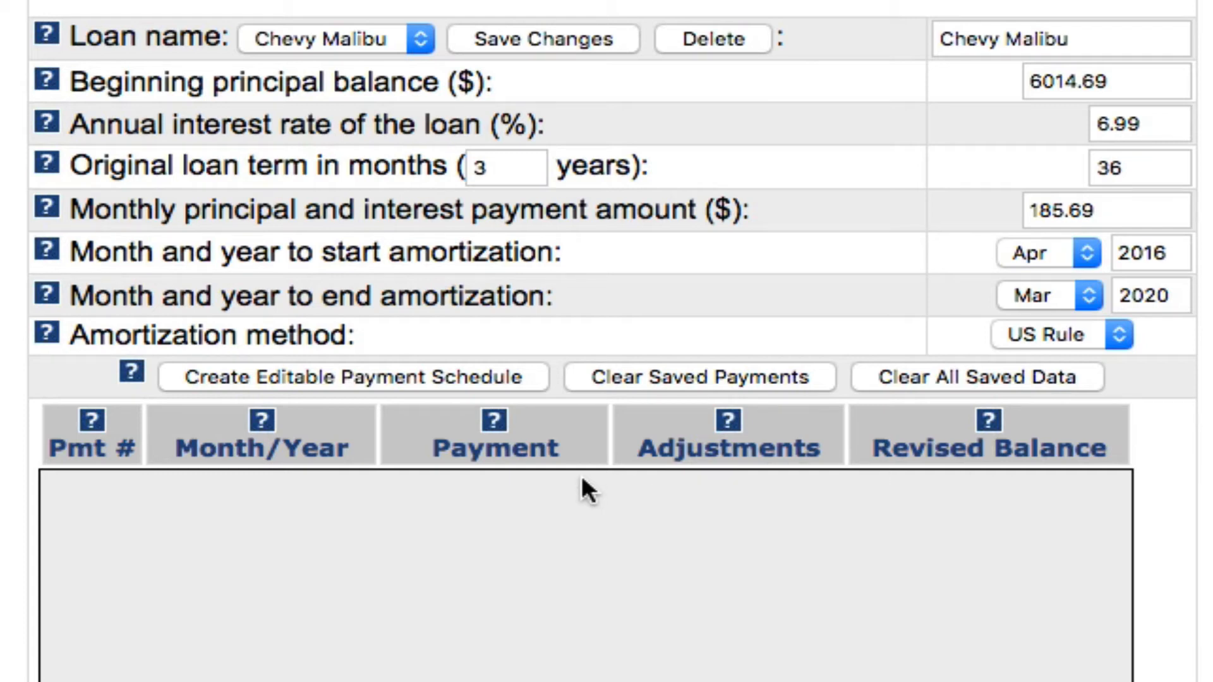
# Switch back to the free calculator and create the editable payment schedule for the Chevy Malibu loan
pyautogui.click(319, 377)
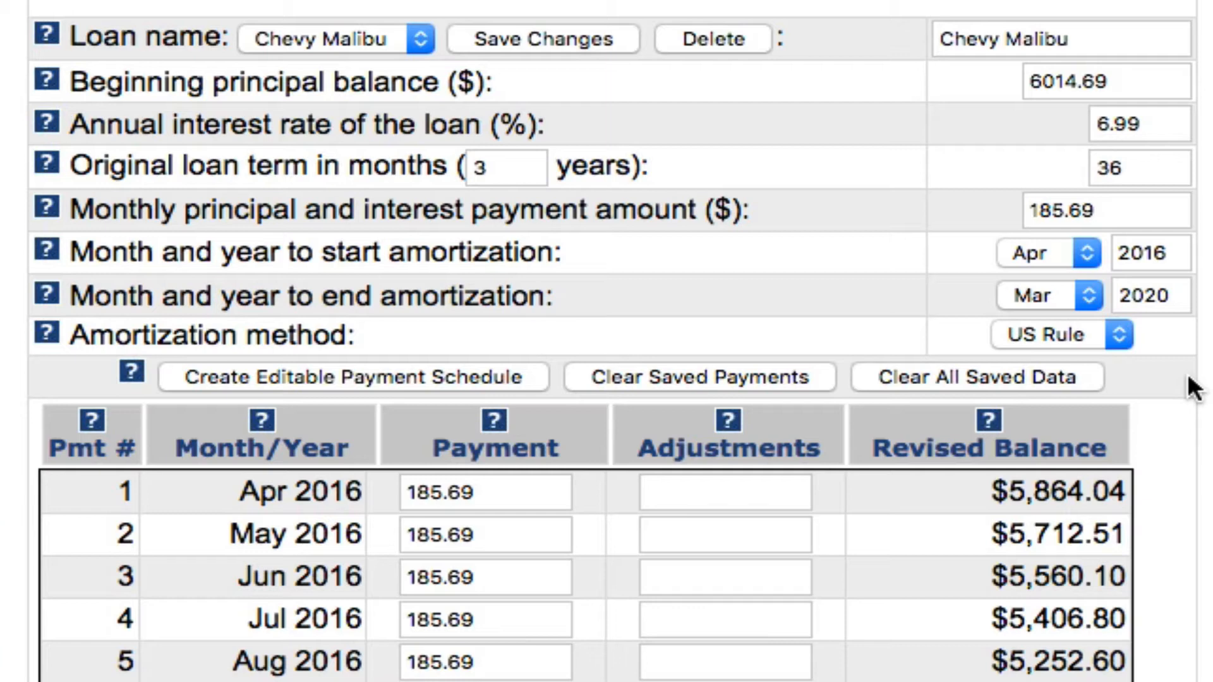
pyautogui.click(1115, 209)
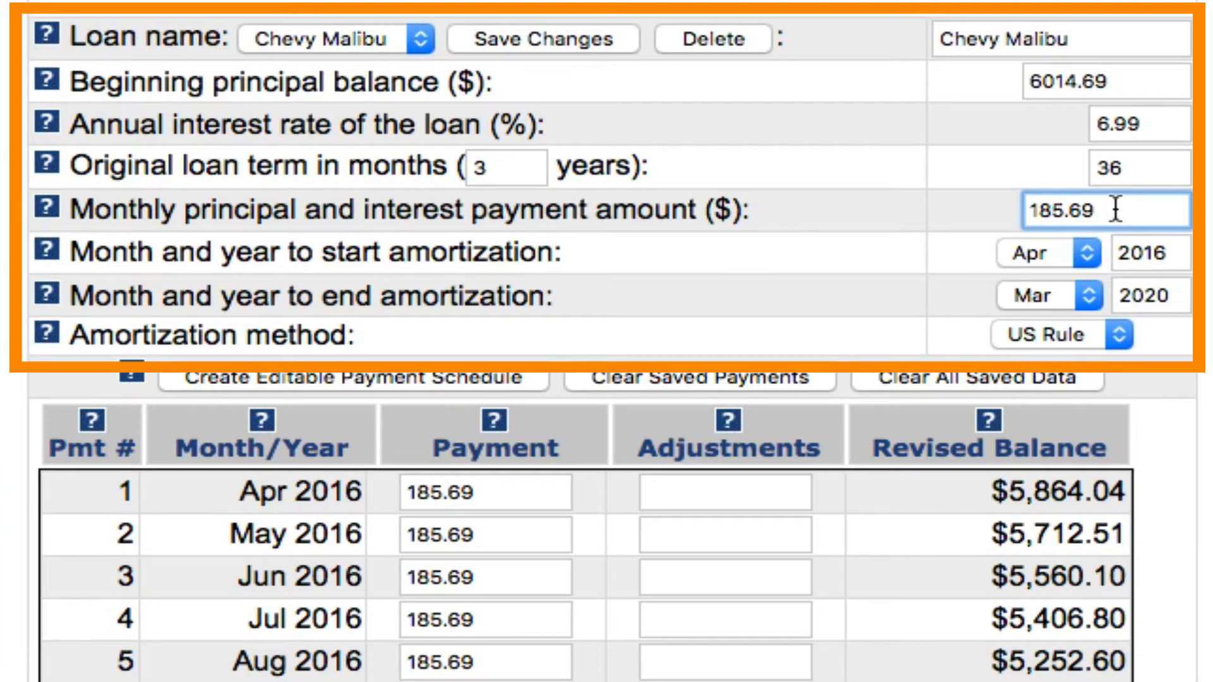
# Try a 185 adjustment for Apr 2016 and discard it by re-entering the 185.69 monthly payment and recreating the schedule
pyautogui.click(732, 494)
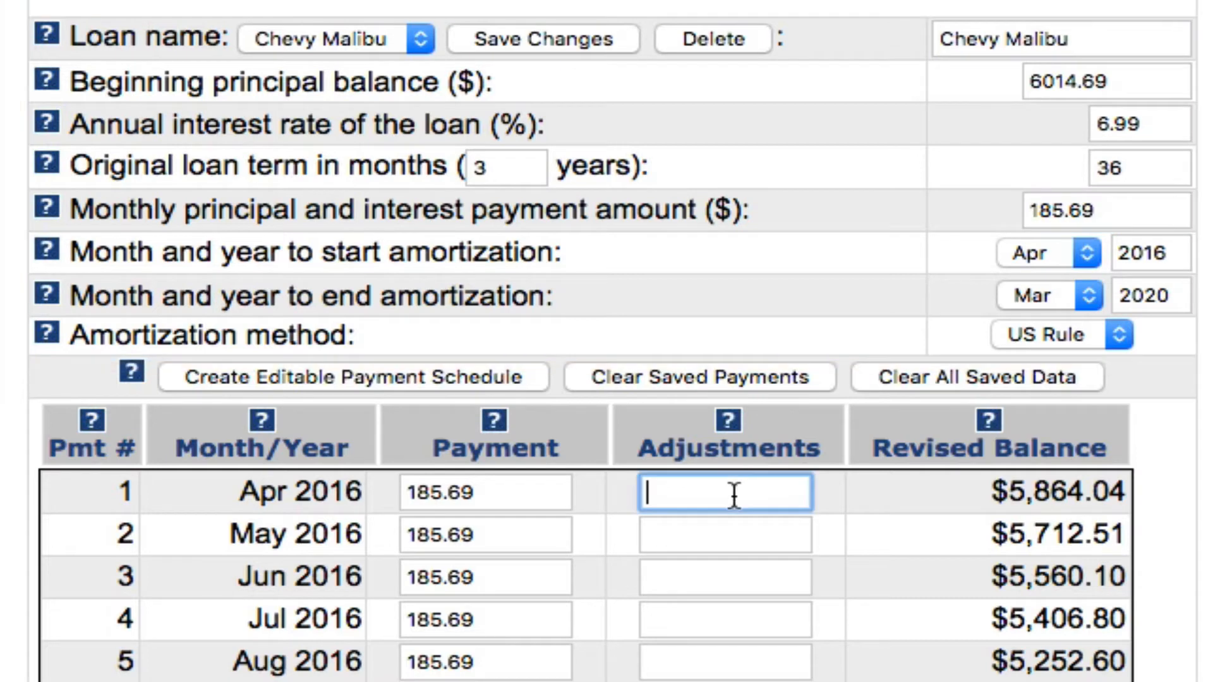
pyautogui.write('185')
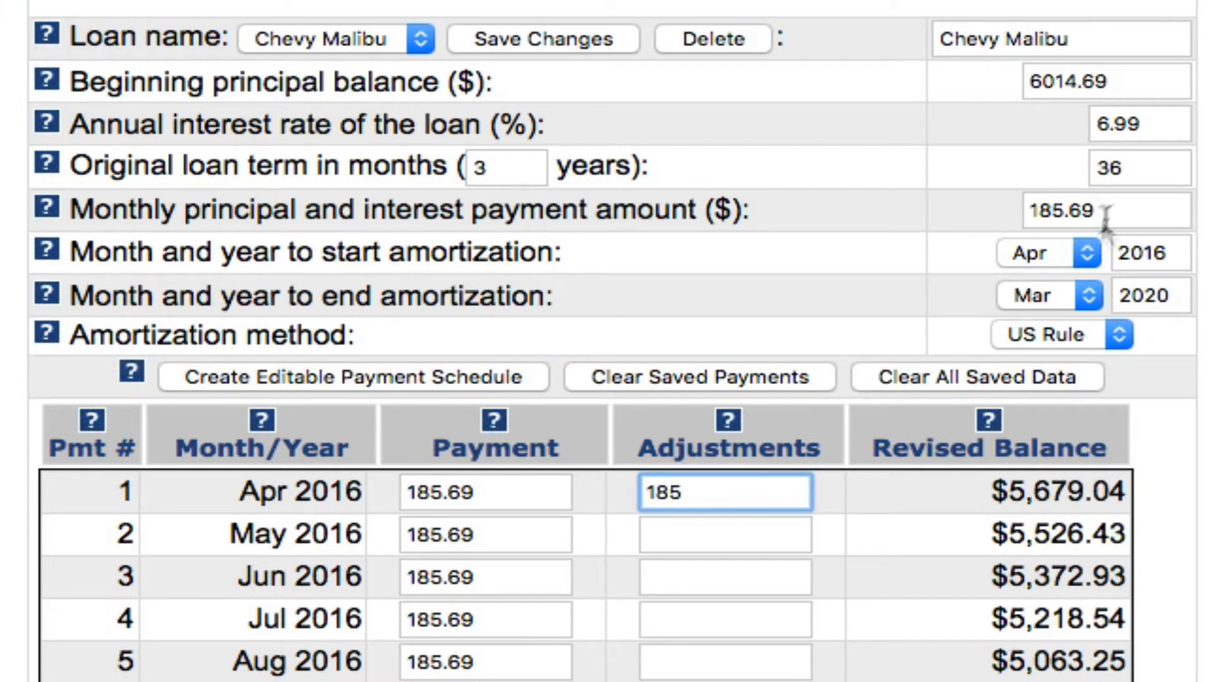
pyautogui.click(1184, 210)
pyautogui.press('BackSpace')
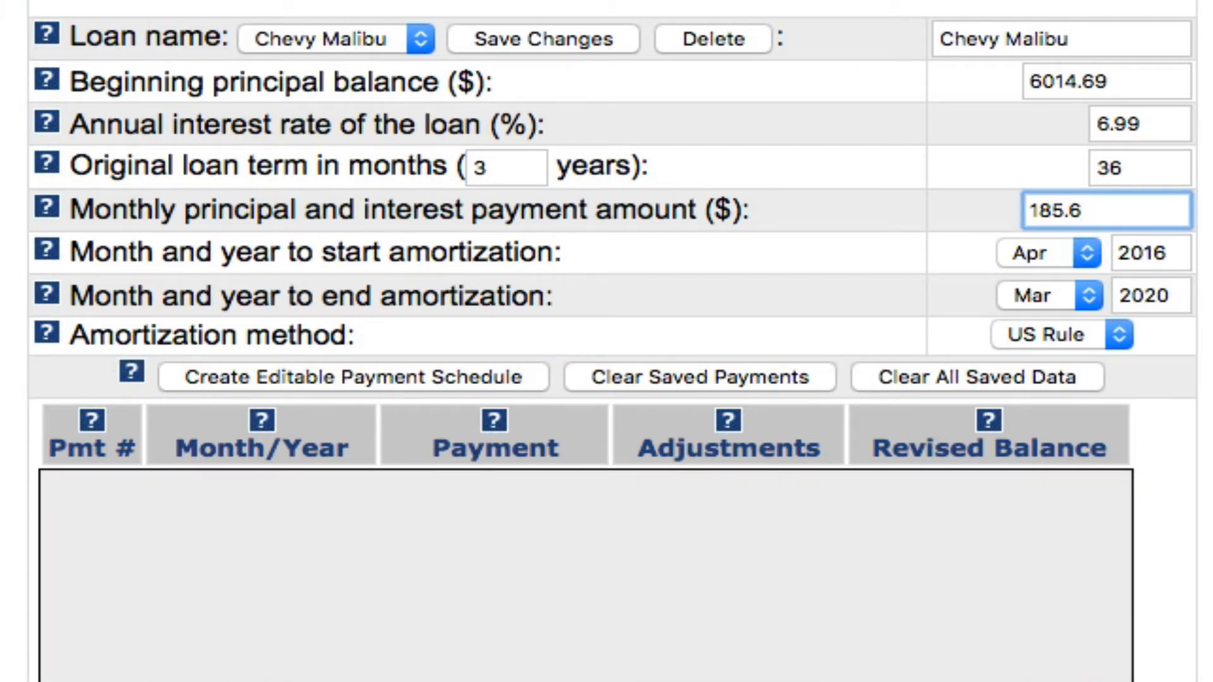
pyautogui.write('9')
pyautogui.click(505, 376)
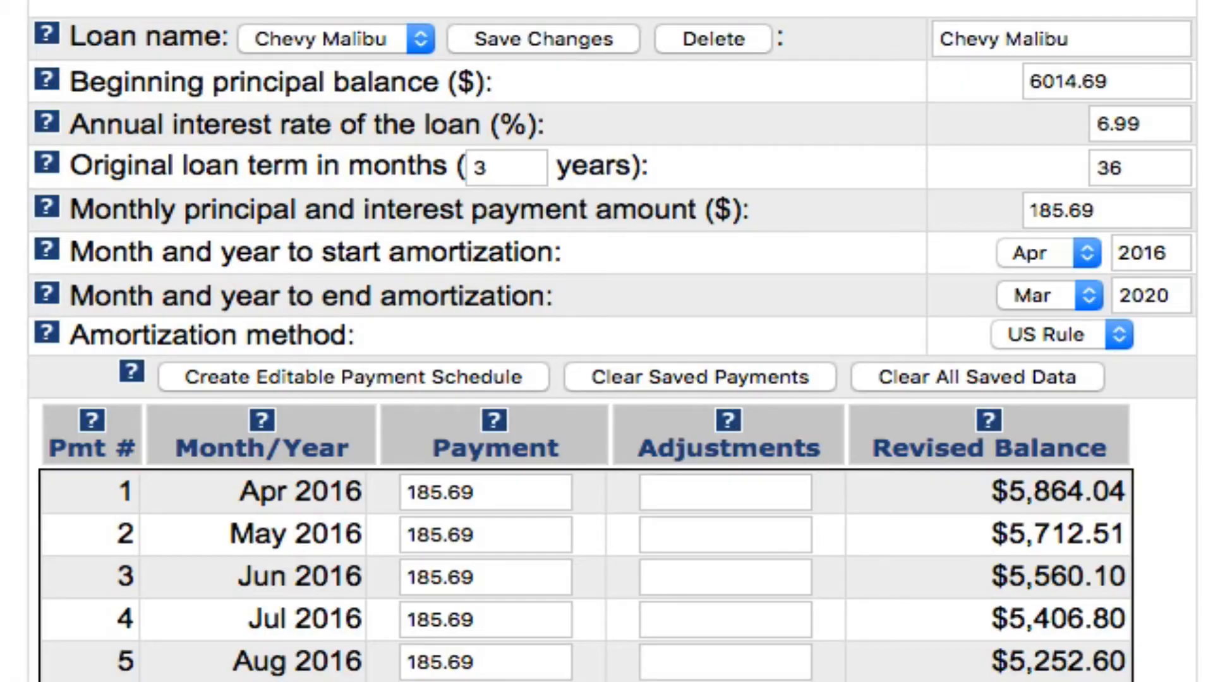
# Clear the Jun 2016 payment in the schedule, try a partial payment starting with 34, and empty the payment again
pyautogui.scroll(-15, 948, 600)
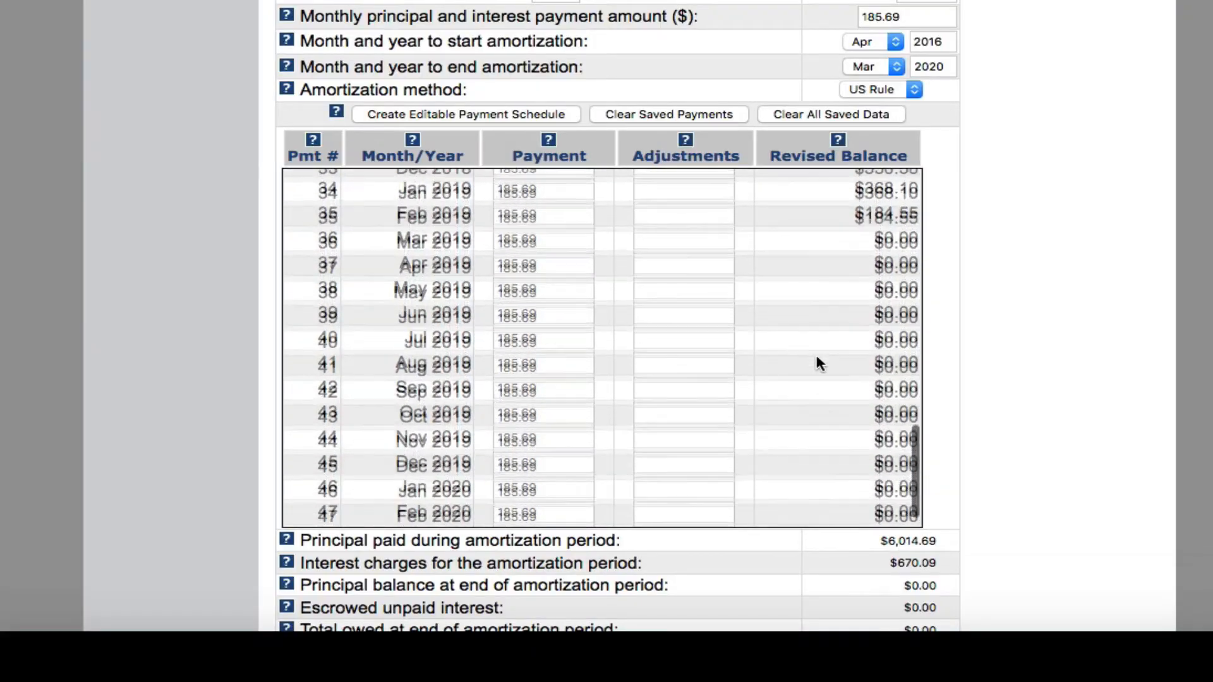
pyautogui.scroll(5, 915, 396)
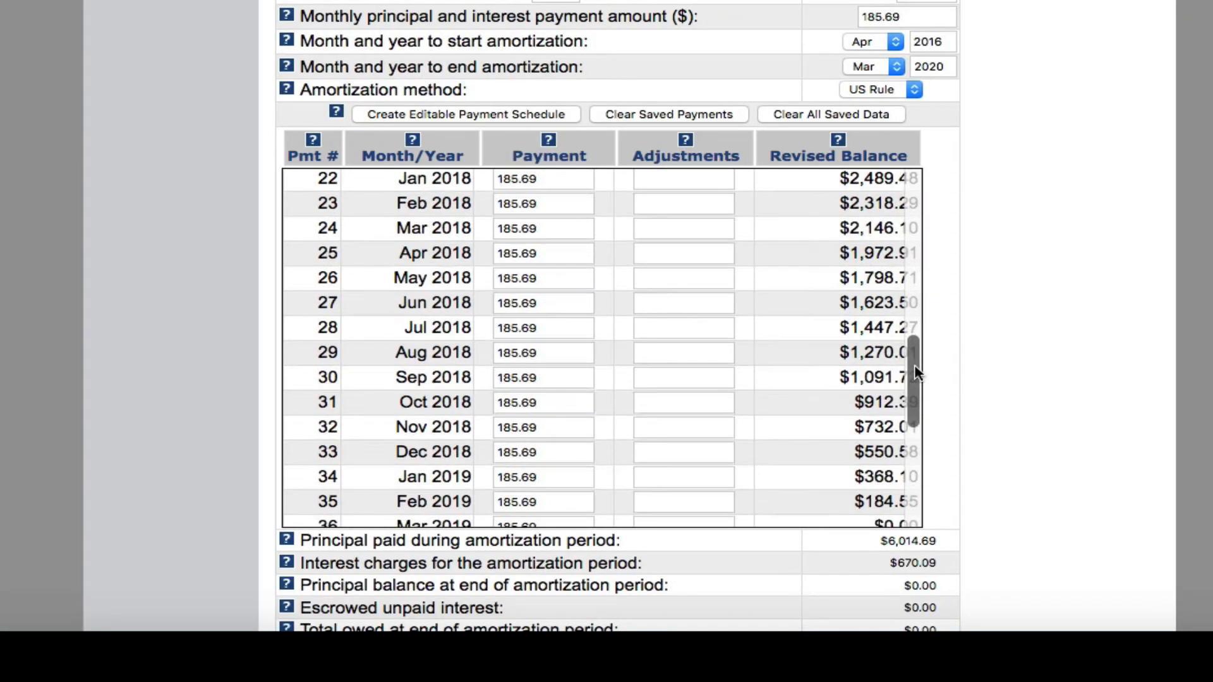
pyautogui.moveTo(916, 370); pyautogui.dragTo(937, 201)
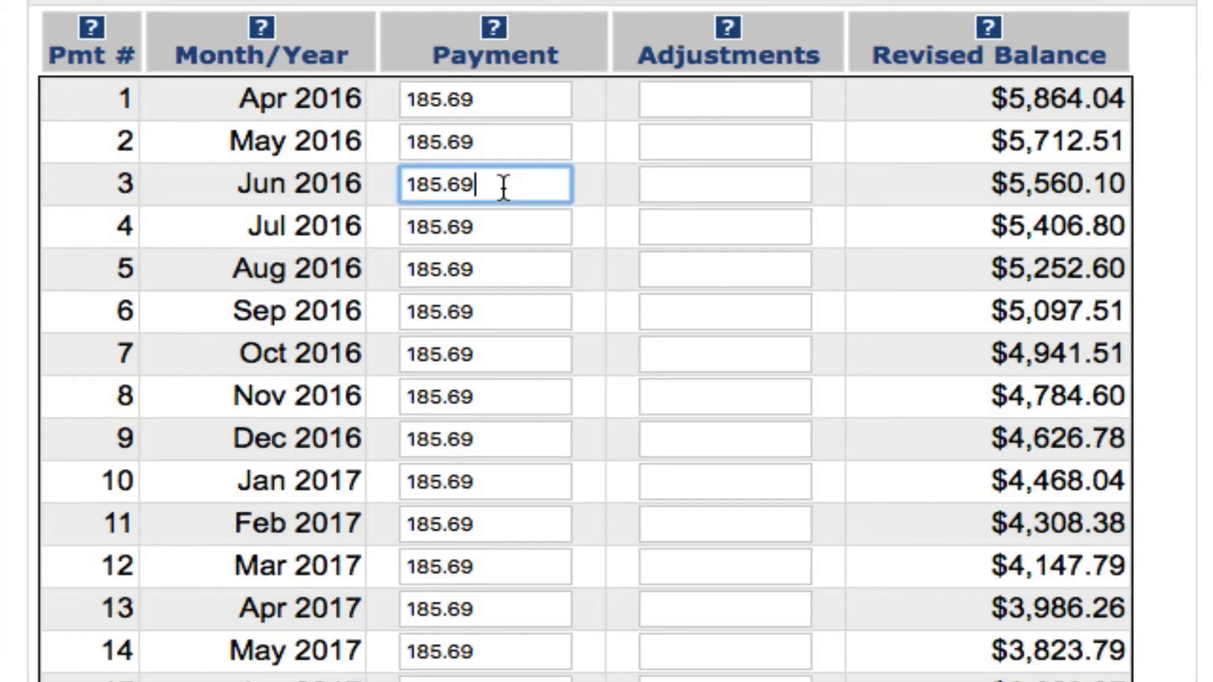
pyautogui.moveTo(501, 187); pyautogui.dragTo(355, 187)
pyautogui.press('BackSpace')
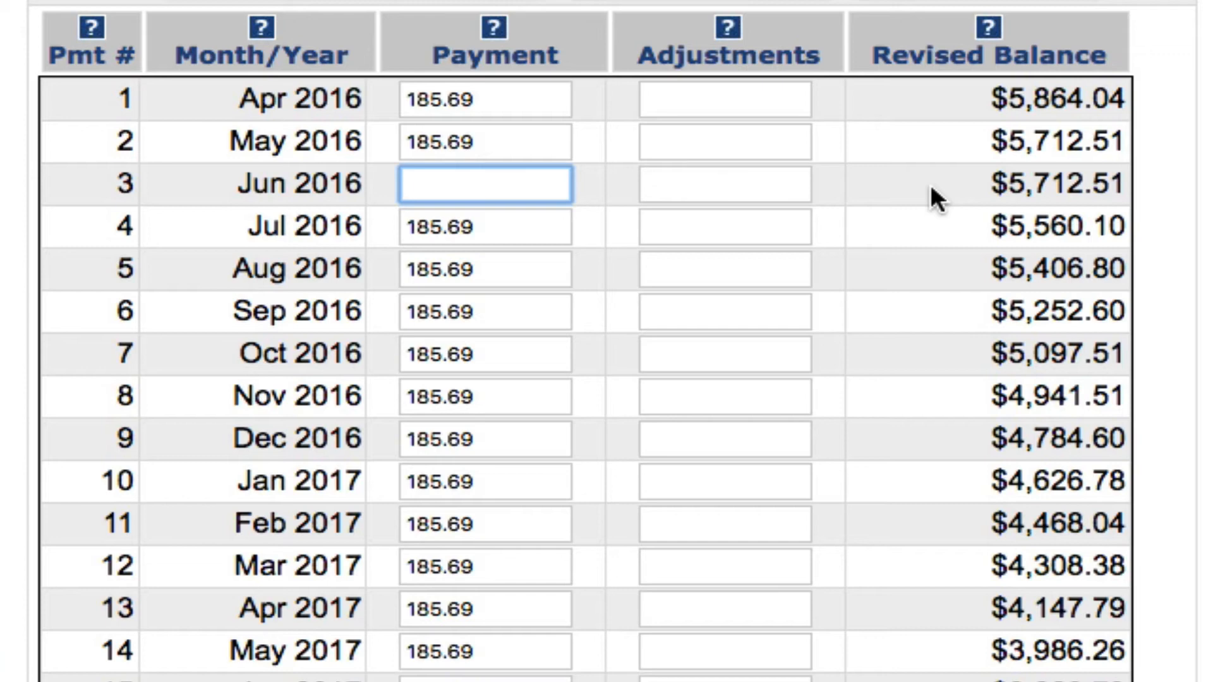
pyautogui.write('34')
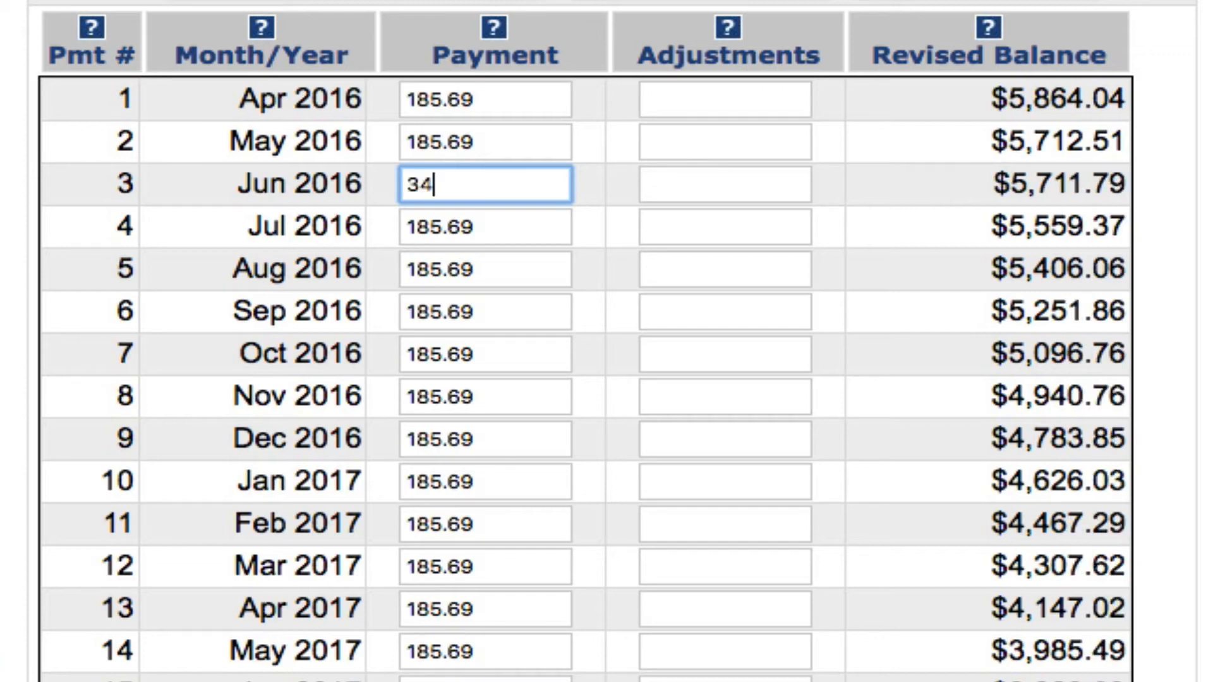
pyautogui.write('5')
pyautogui.press('BackSpace')
pyautogui.press('BackSpace')
pyautogui.press('BackSpace')
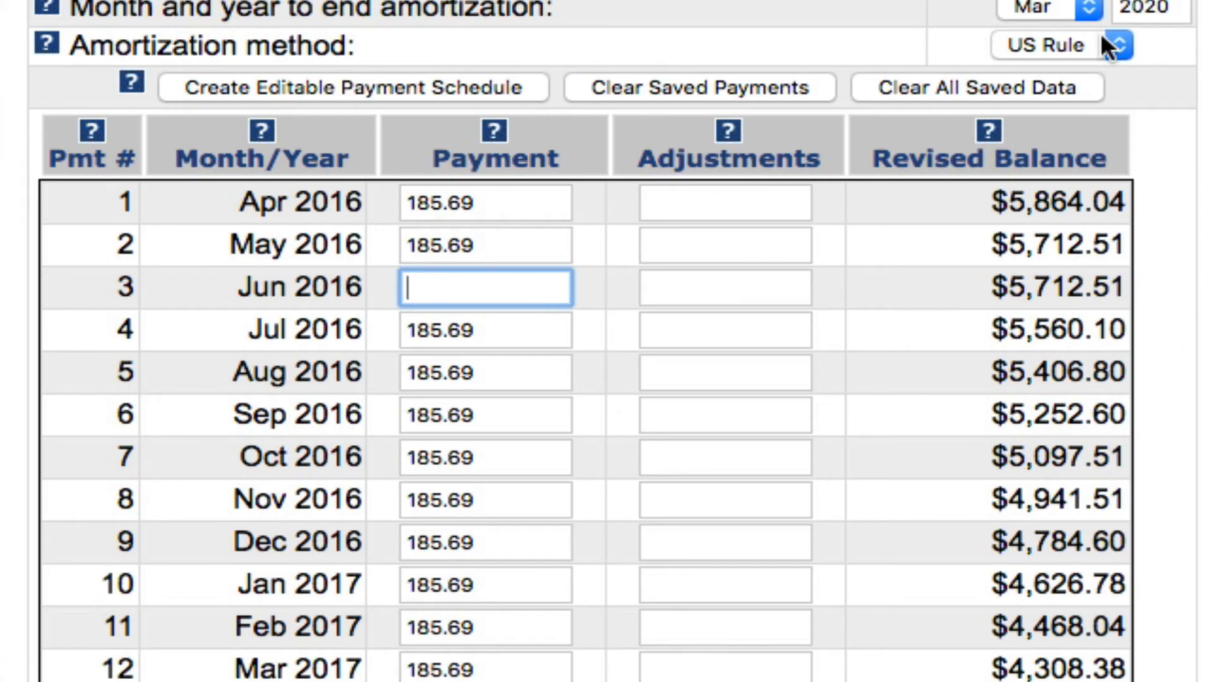
# Change the amortization method to Normal and recreate the editable payment schedule
pyautogui.click(1110, 48)
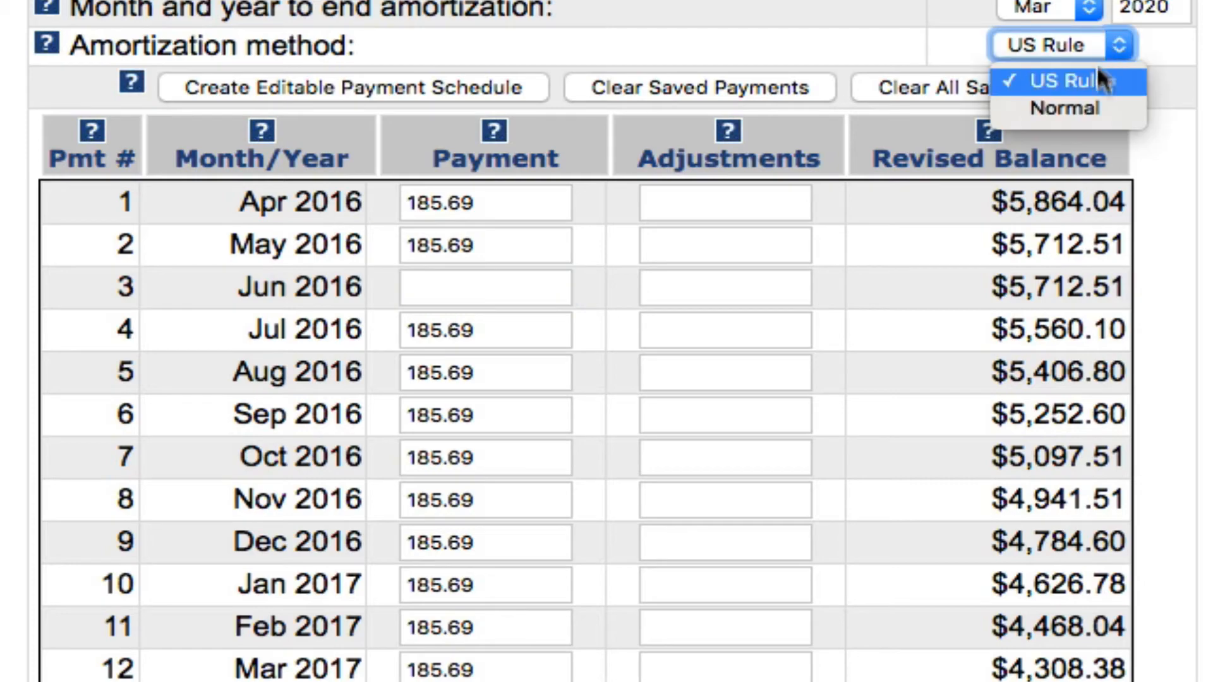
pyautogui.click(1085, 110)
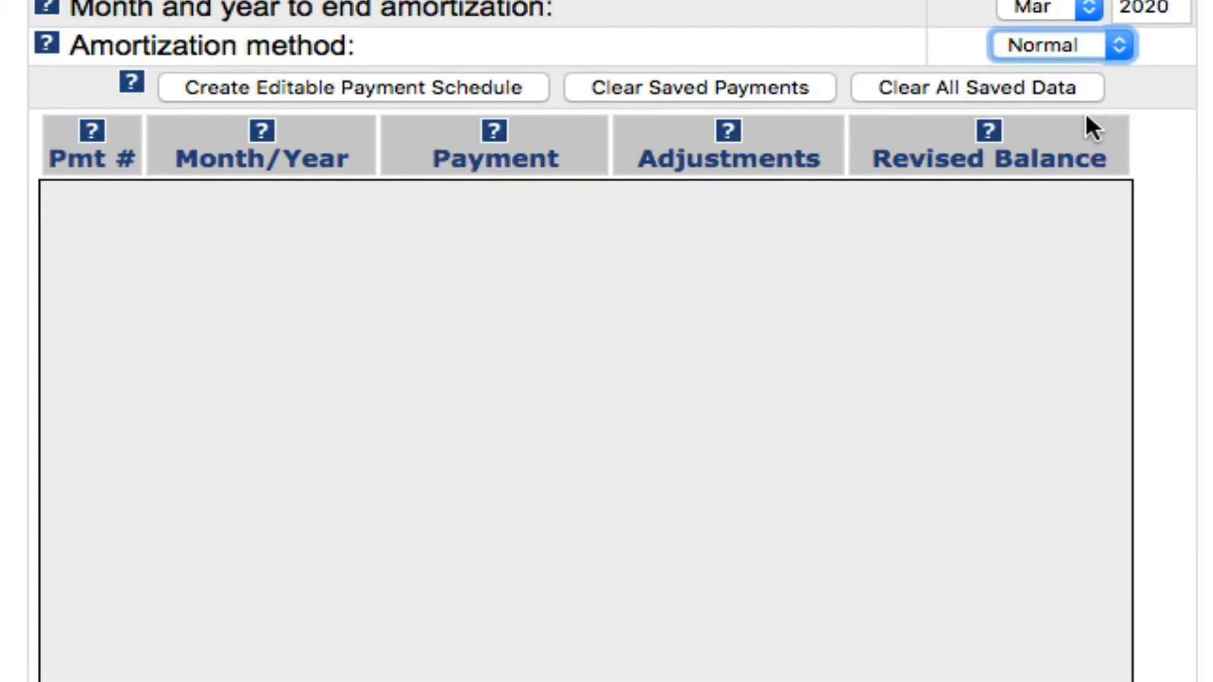
pyautogui.click(489, 87)
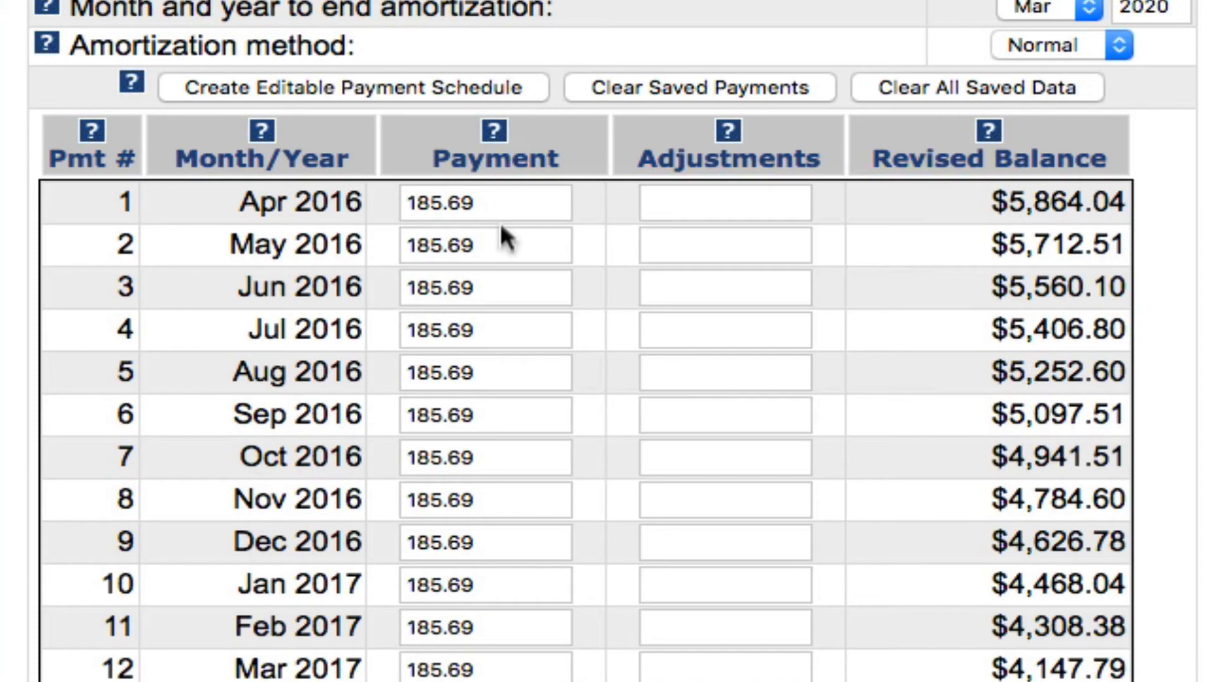
# Clear the Jun 2016 payment and enter a 185.69 adjustment for Apr 2016
pyautogui.moveTo(498, 290); pyautogui.dragTo(395, 291)
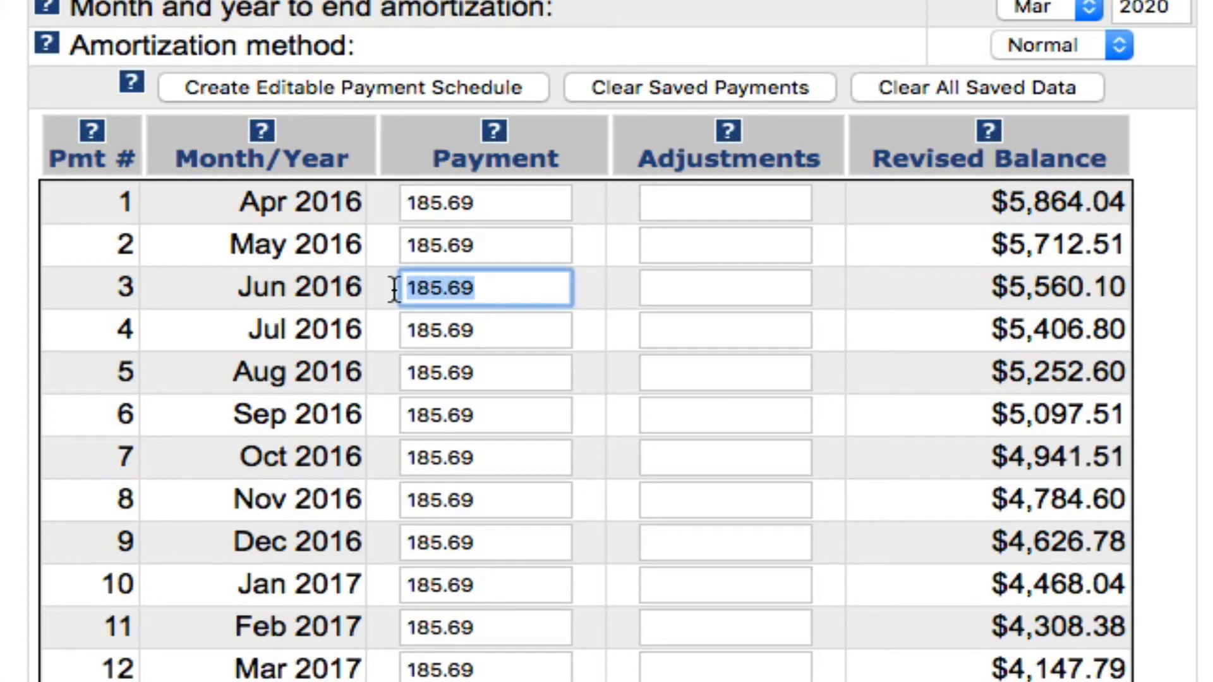
pyautogui.press('BackSpace')
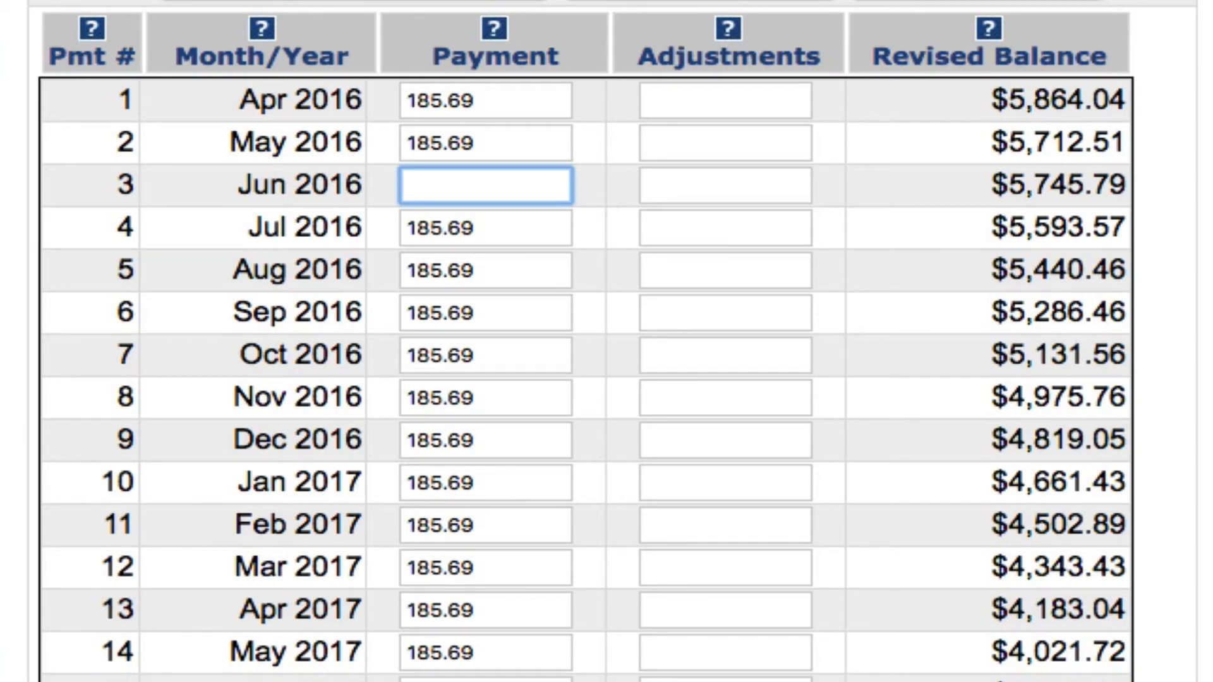
pyautogui.click(667, 100)
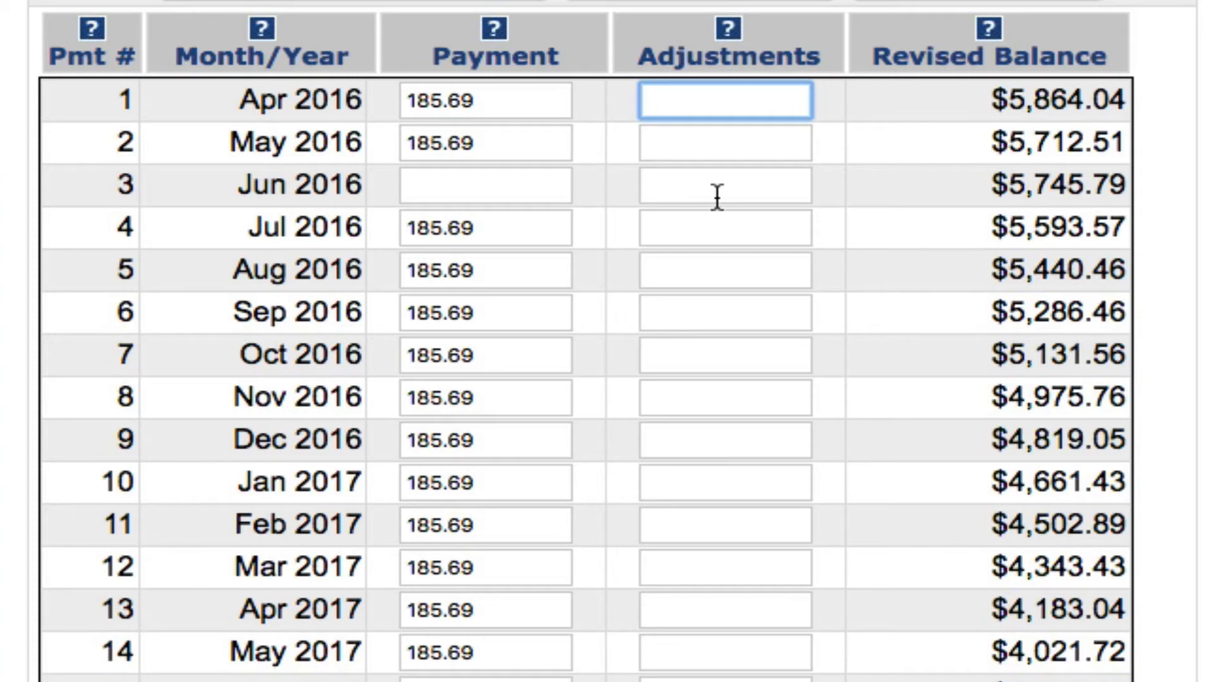
pyautogui.write('185')
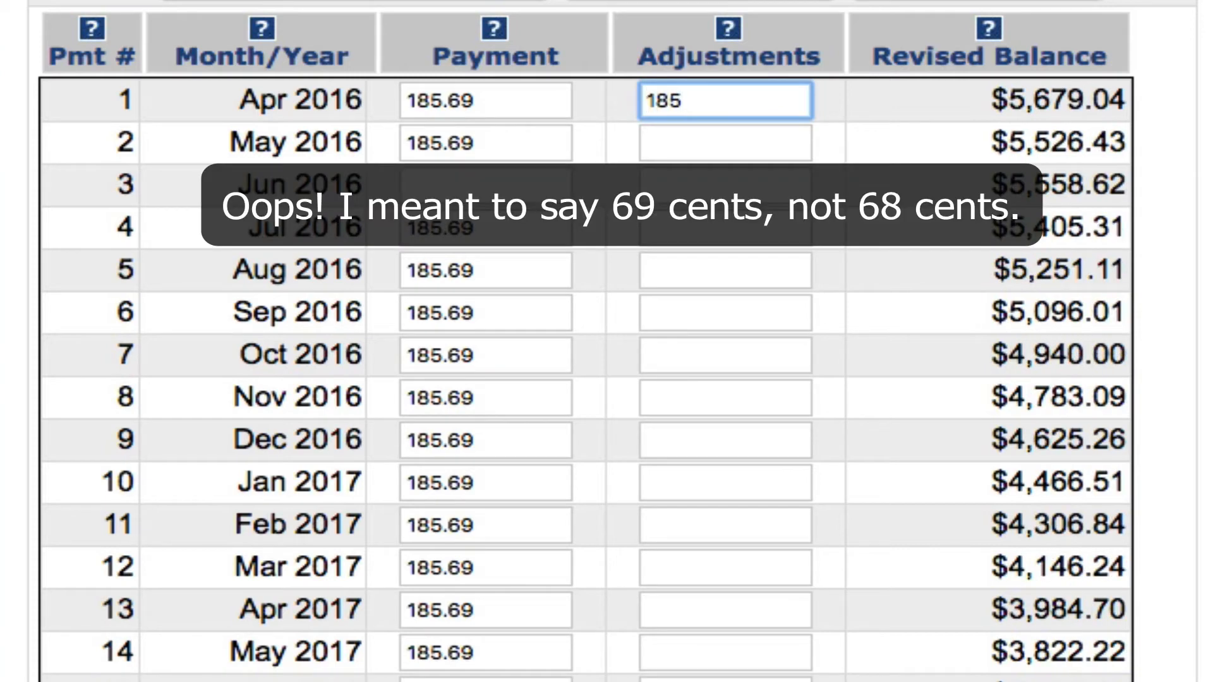
pyautogui.write('.6')
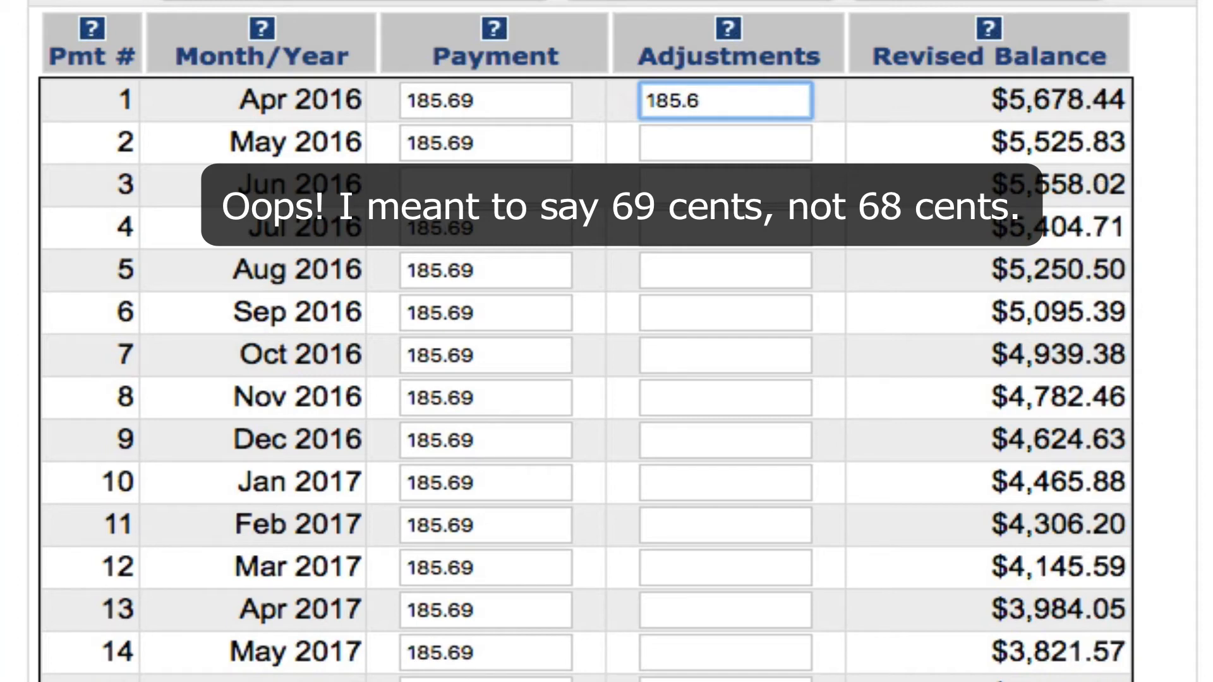
pyautogui.write('9')
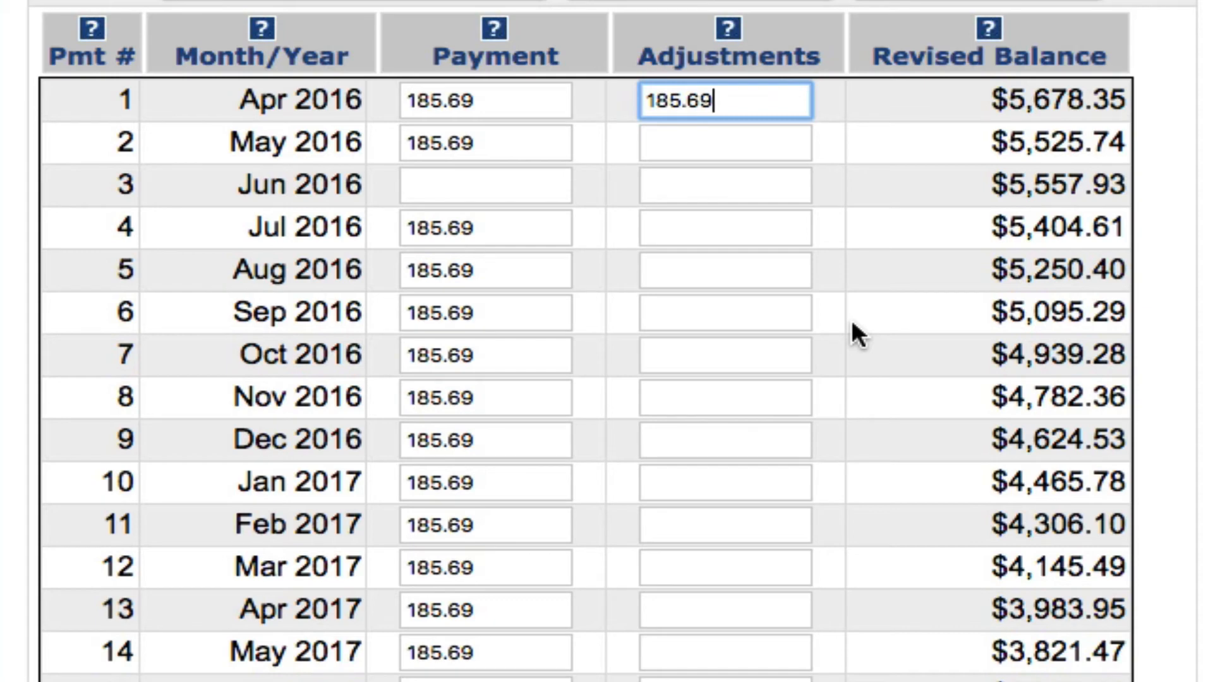
# Enter a -25 adjustment for Jun 2016 and set the Sep 2016 payment to 100
pyautogui.click(744, 185)
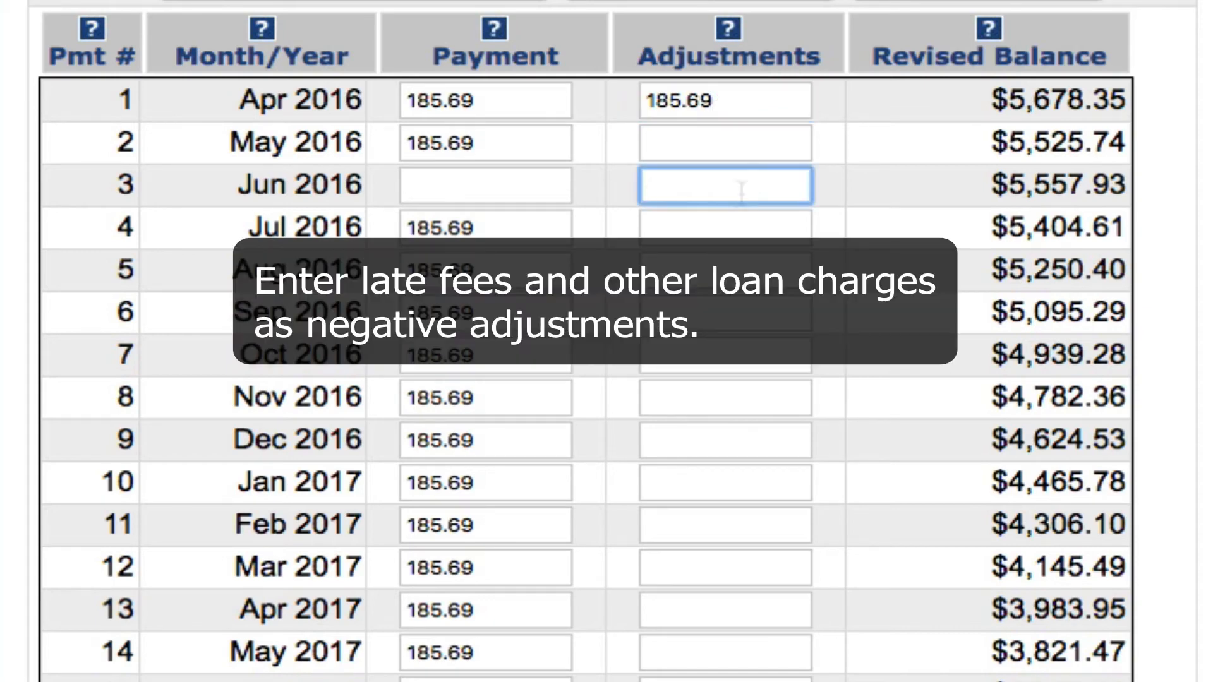
pyautogui.write('-25')
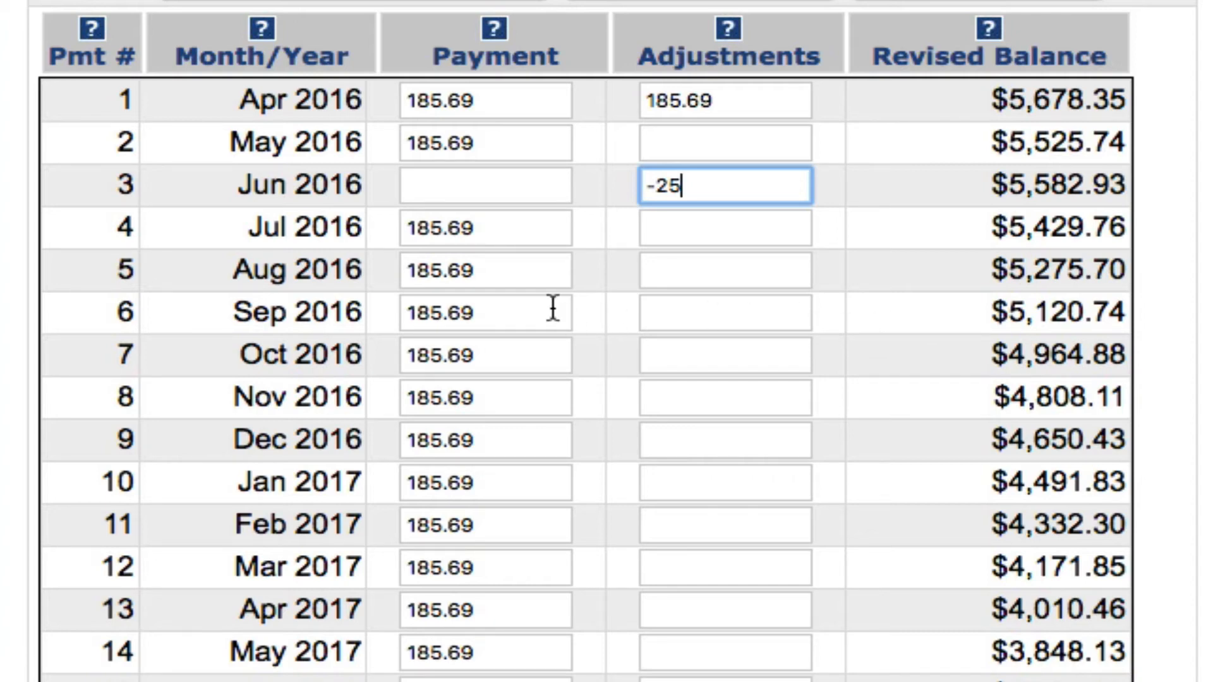
pyautogui.moveTo(501, 311); pyautogui.dragTo(387, 311)
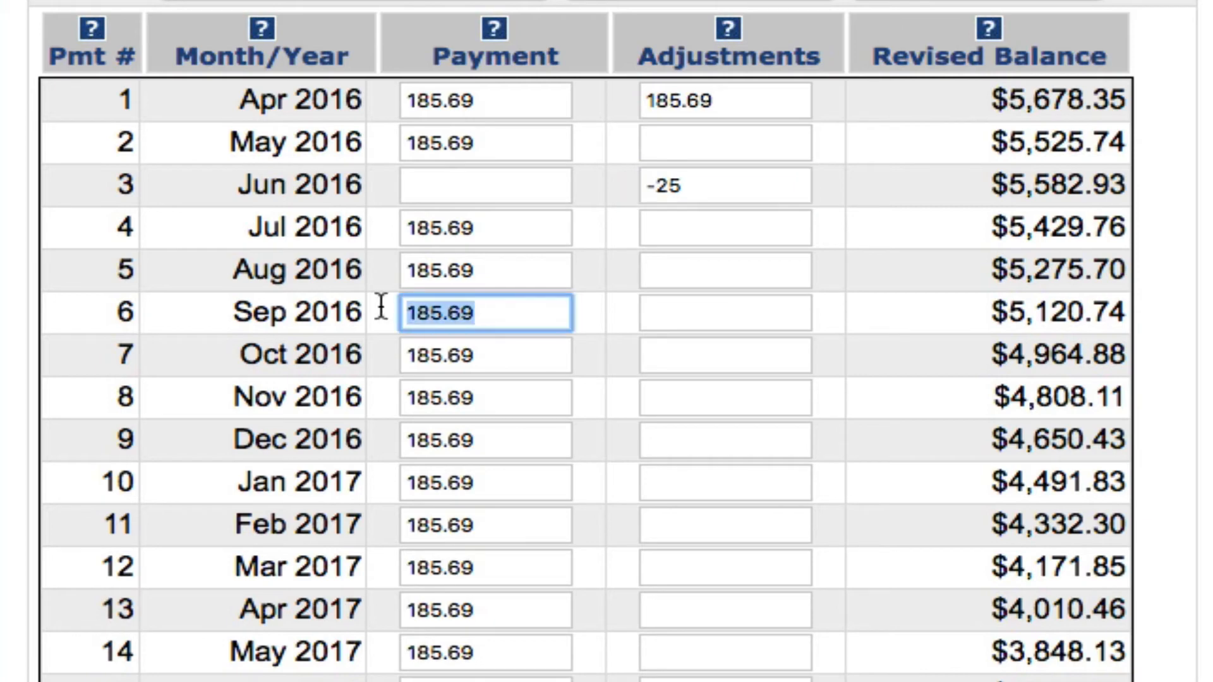
pyautogui.write('100')
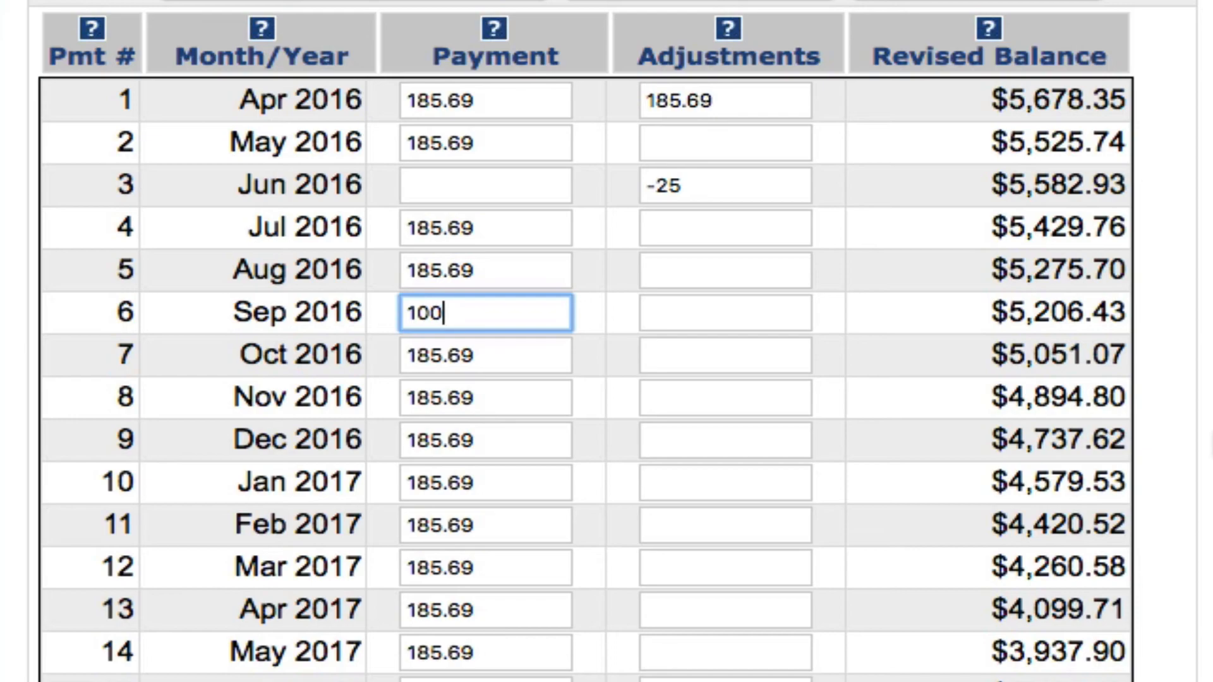
# Save the changes to the Chevy Malibu loan
pyautogui.scroll(8, 606, 341)
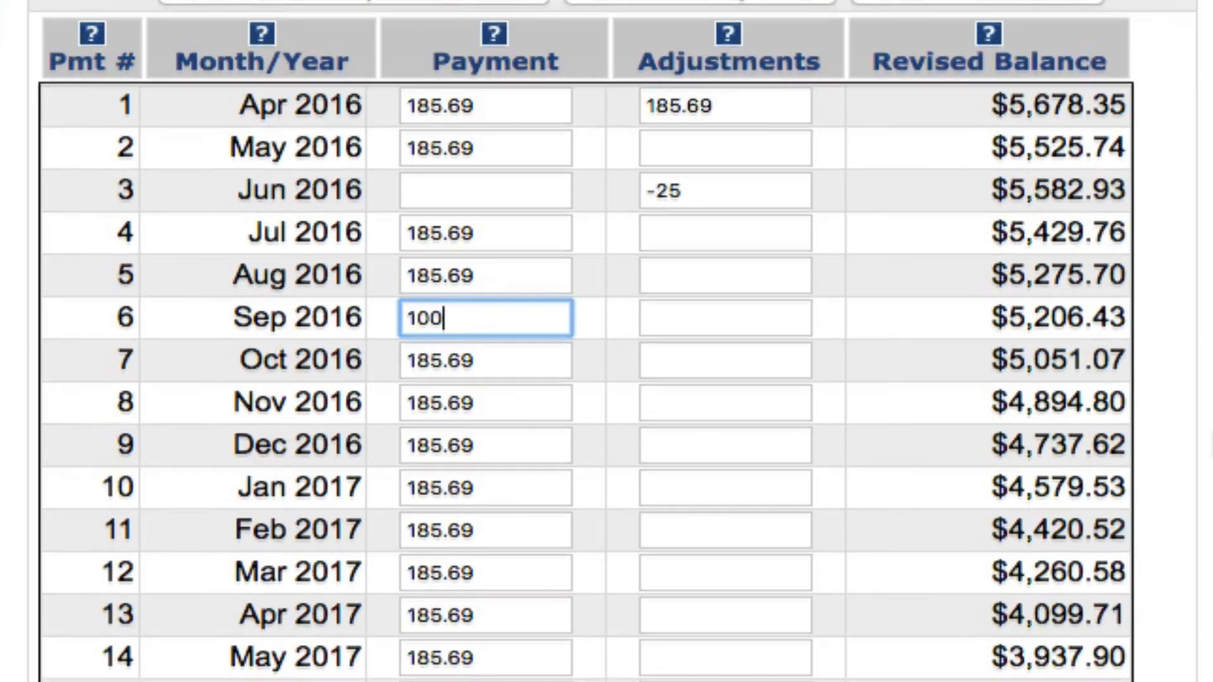
pyautogui.scroll(5, 606, 341)
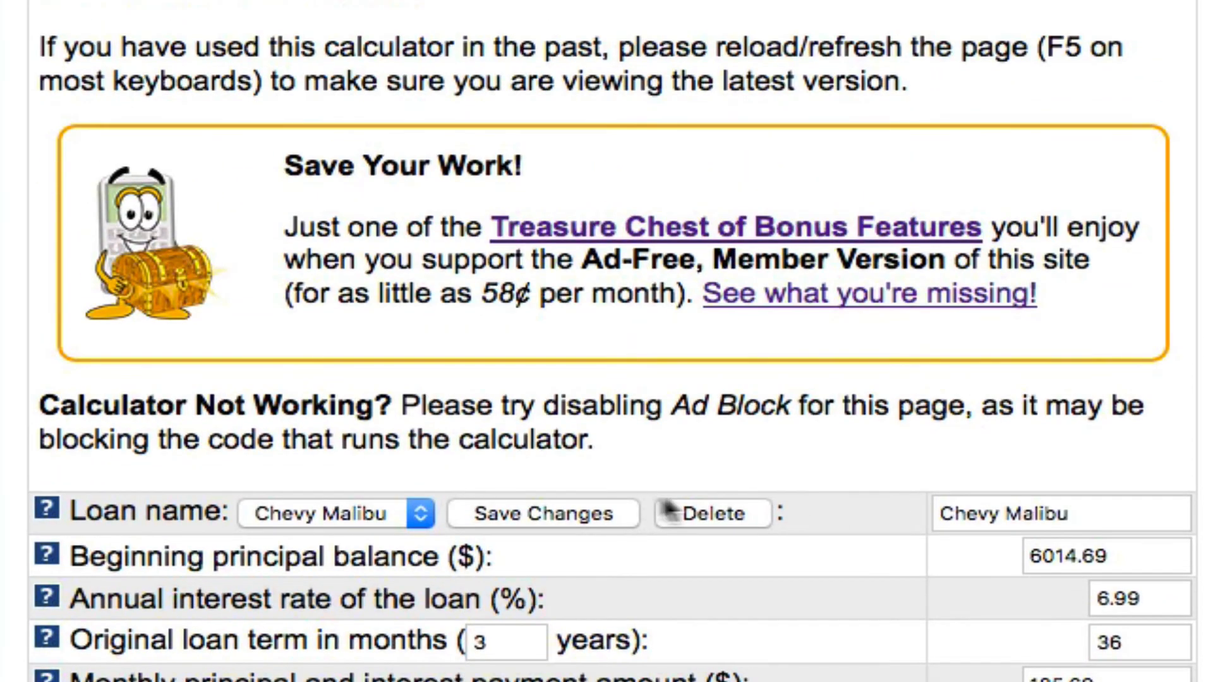
pyautogui.click(556, 515)
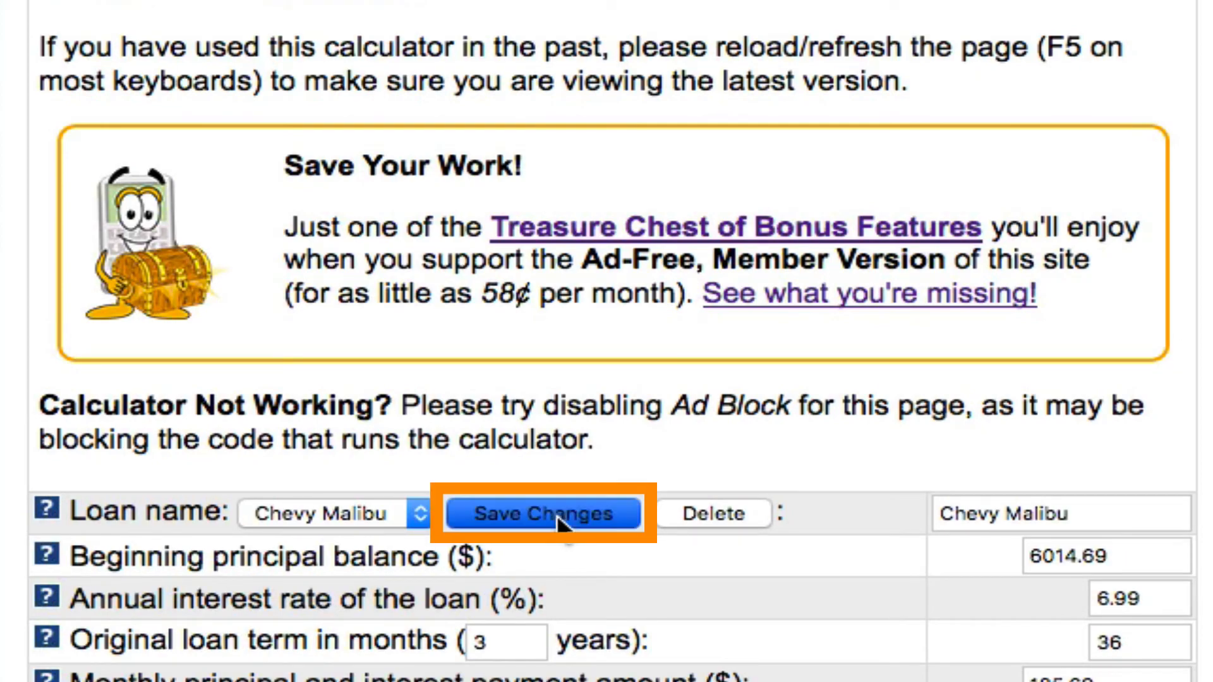
# Reload the calculator page and load the saved Chevy Malibu loan
pyautogui.scroll(-8, 607, 341)
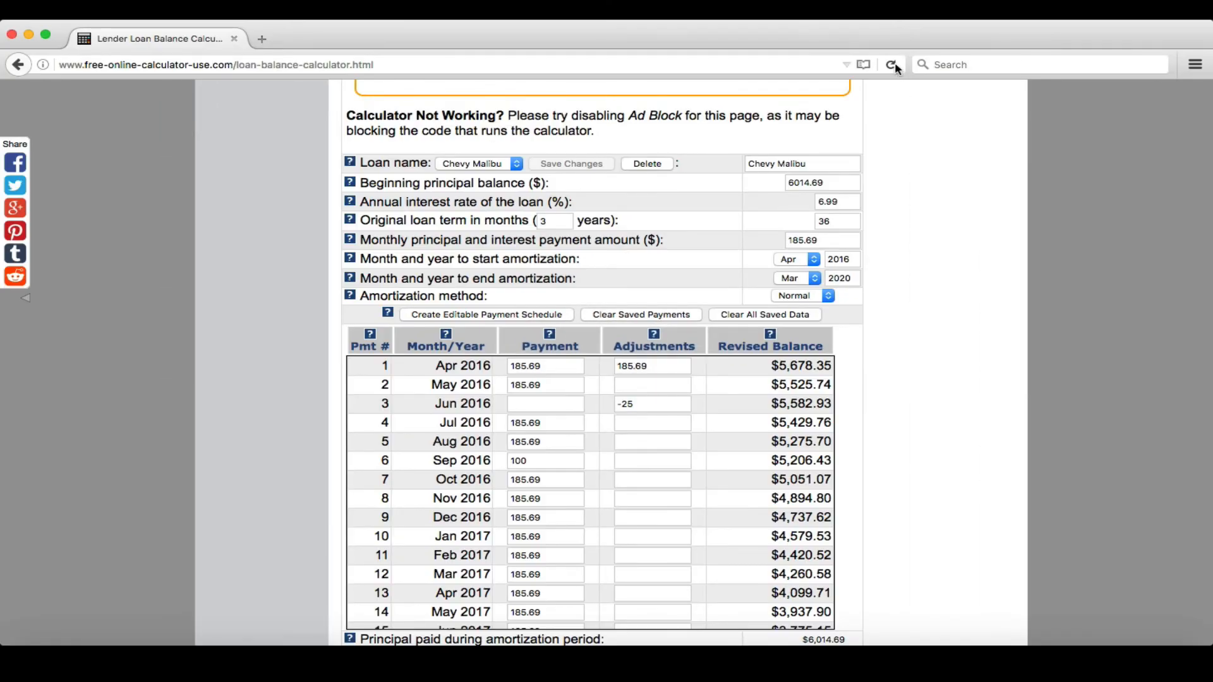
pyautogui.click(892, 64)
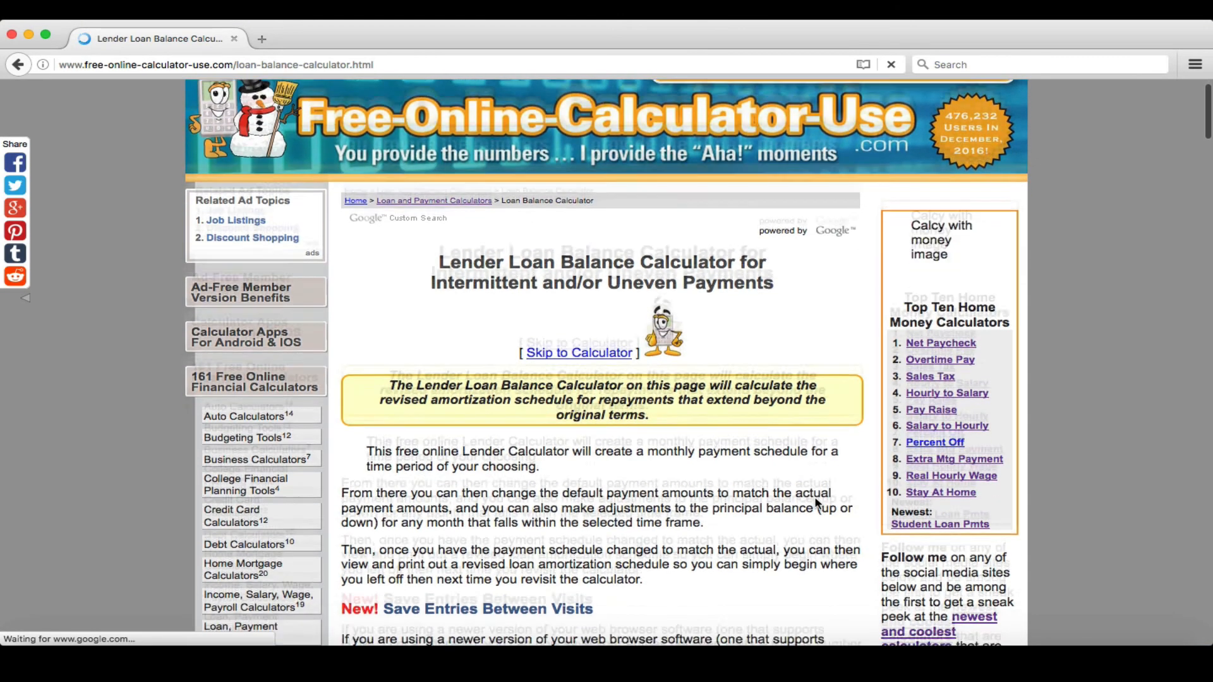
pyautogui.scroll(-8, 817, 480)
pyautogui.scroll(-15, 815, 499)
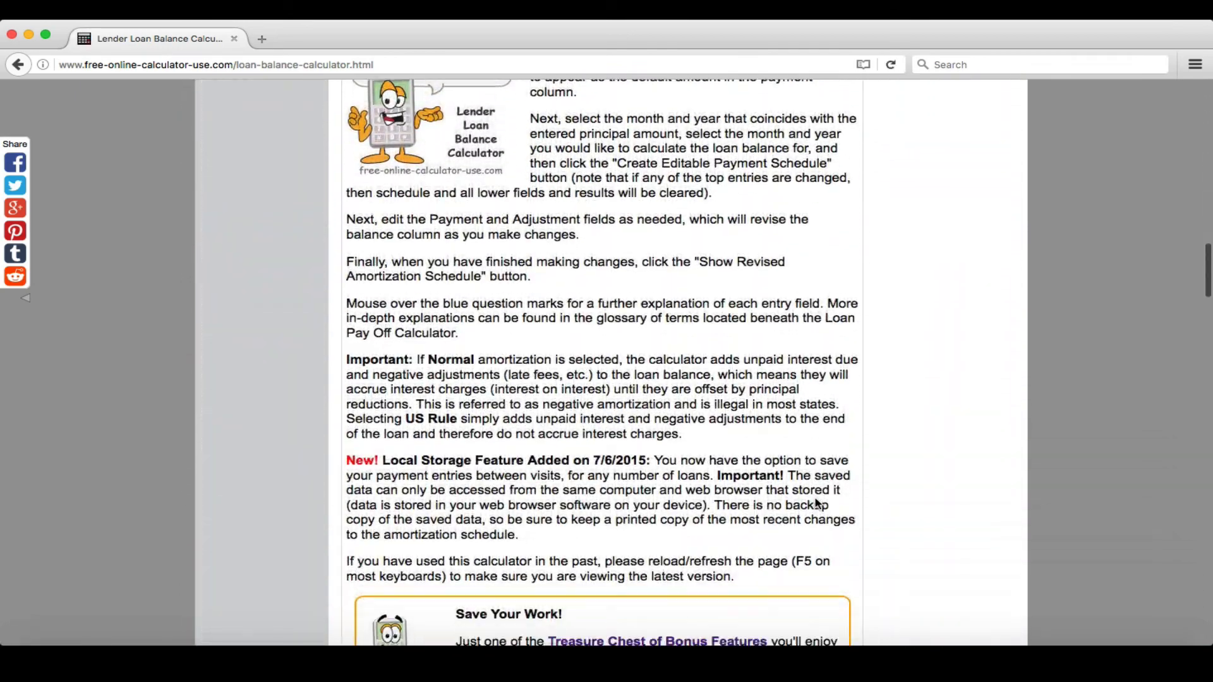
pyautogui.scroll(-2, 816, 499)
pyautogui.click(516, 343)
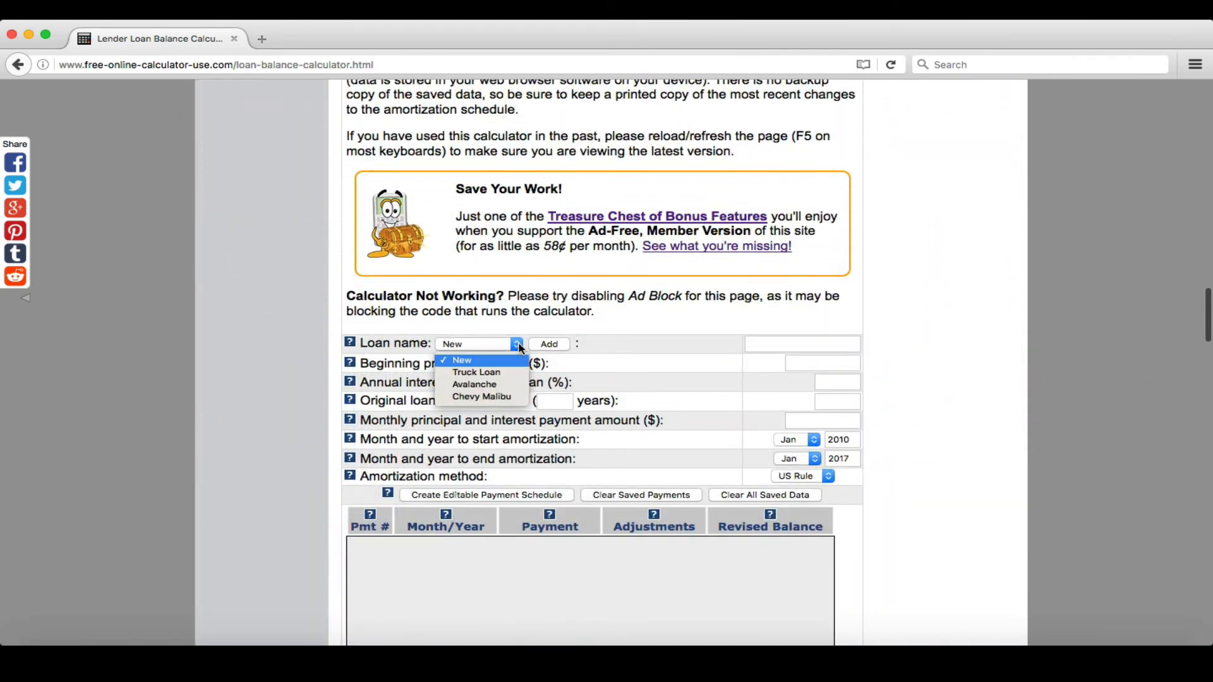
pyautogui.click(502, 396)
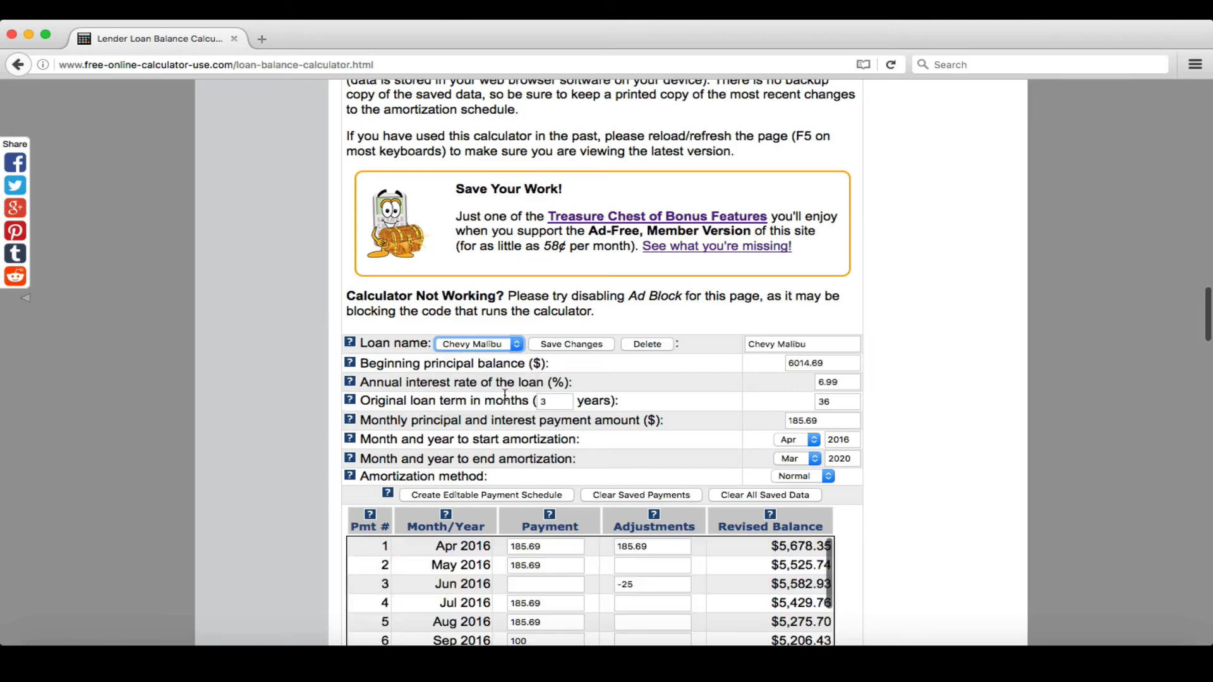
# Show the revised amortization schedule for the Chevy Malibu loan
pyautogui.scroll(-5, 884, 420)
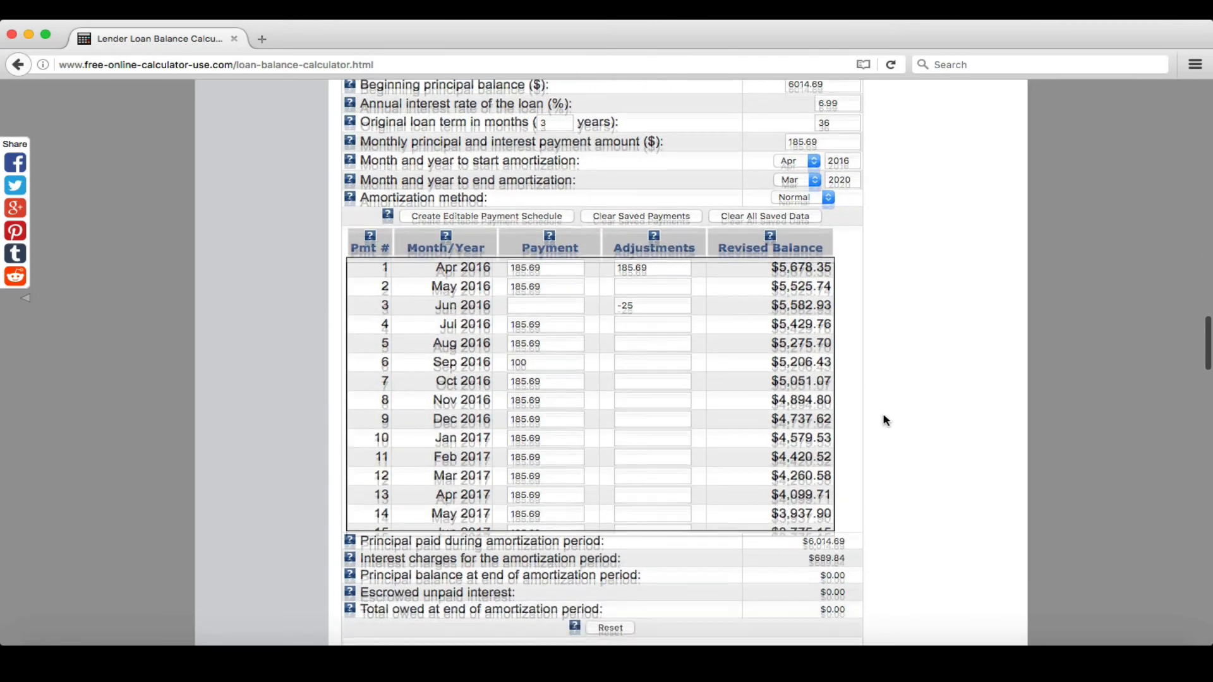
pyautogui.scroll(-5, 884, 420)
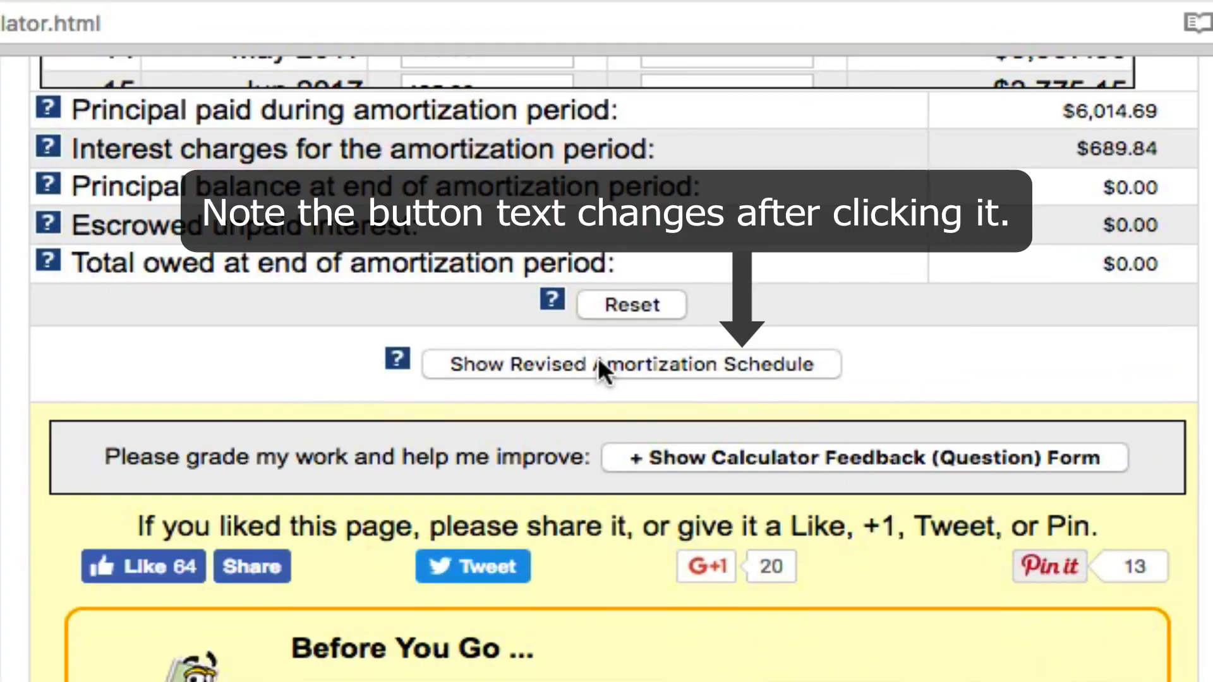
pyautogui.click(596, 269)
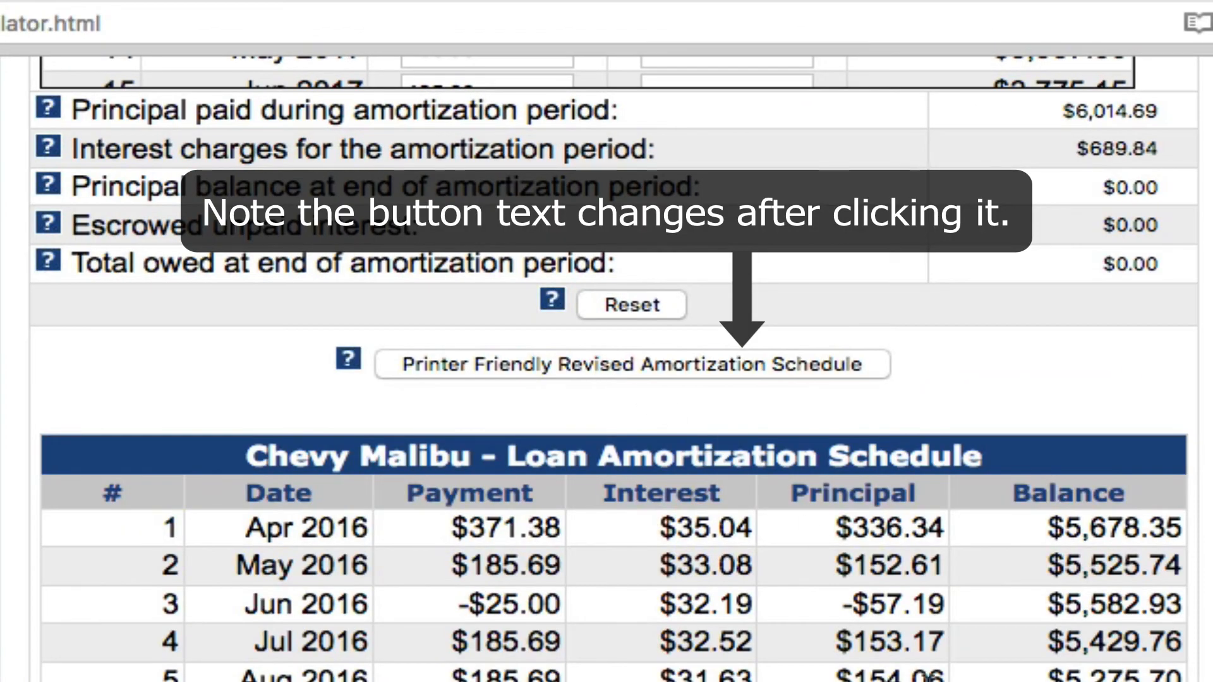
# Examine the amortization period totals and the final months of the payment schedule to find the payoff month
pyautogui.scroll(-2, 927, 674)
pyautogui.scroll(-3, 927, 675)
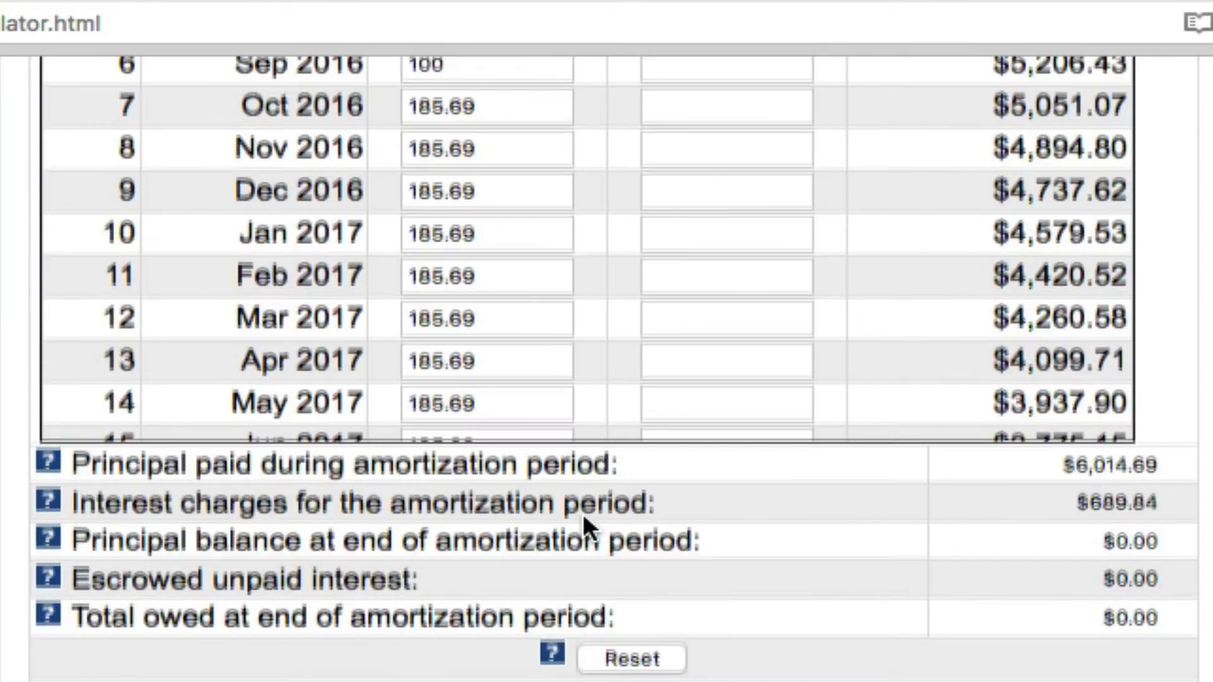
pyautogui.scroll(1, 584, 515)
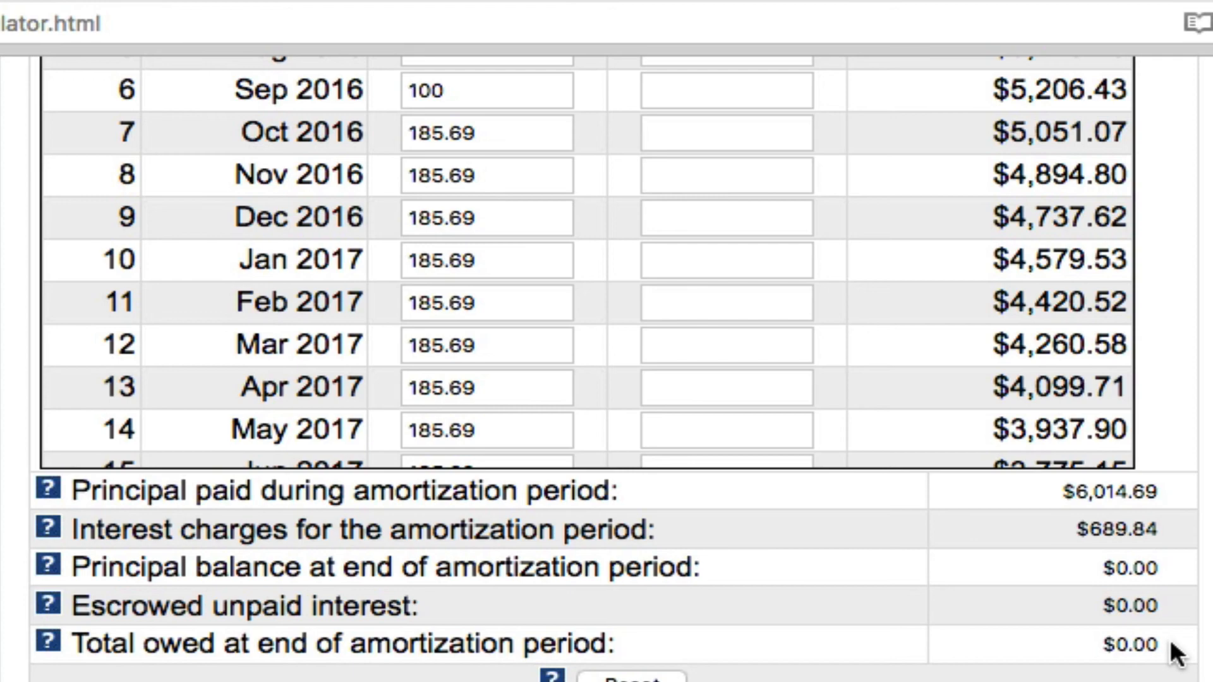
pyautogui.scroll(-20, 1048, 370)
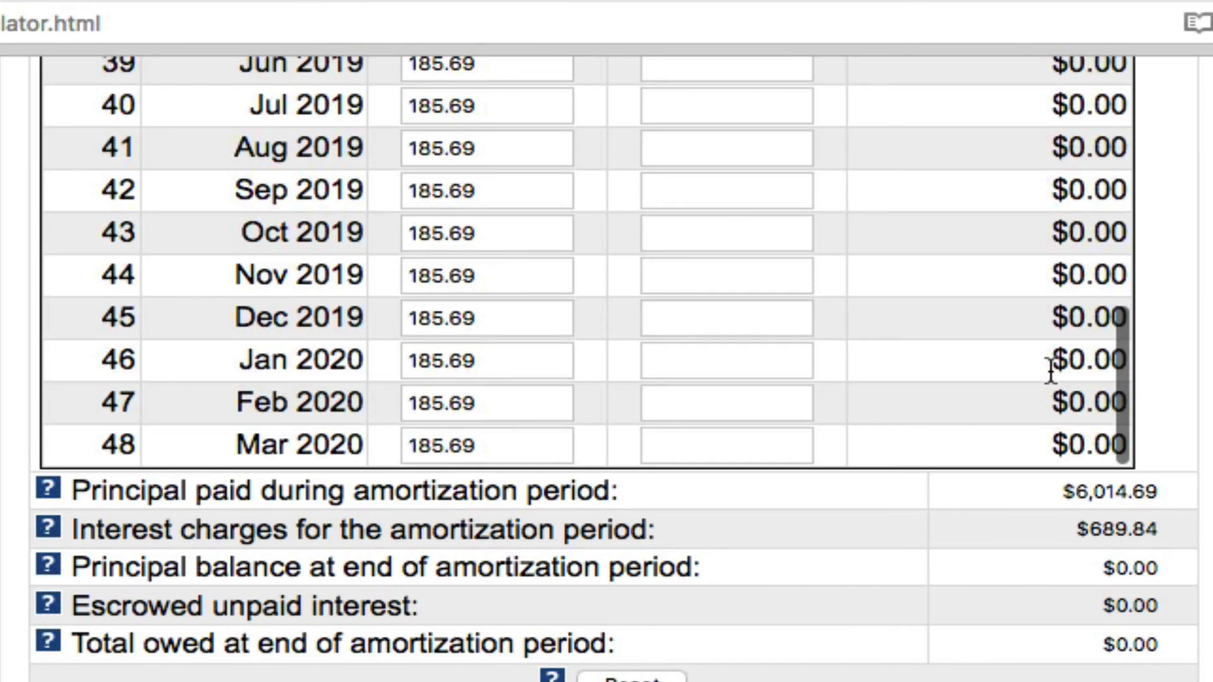
pyautogui.scroll(5, 1050, 371)
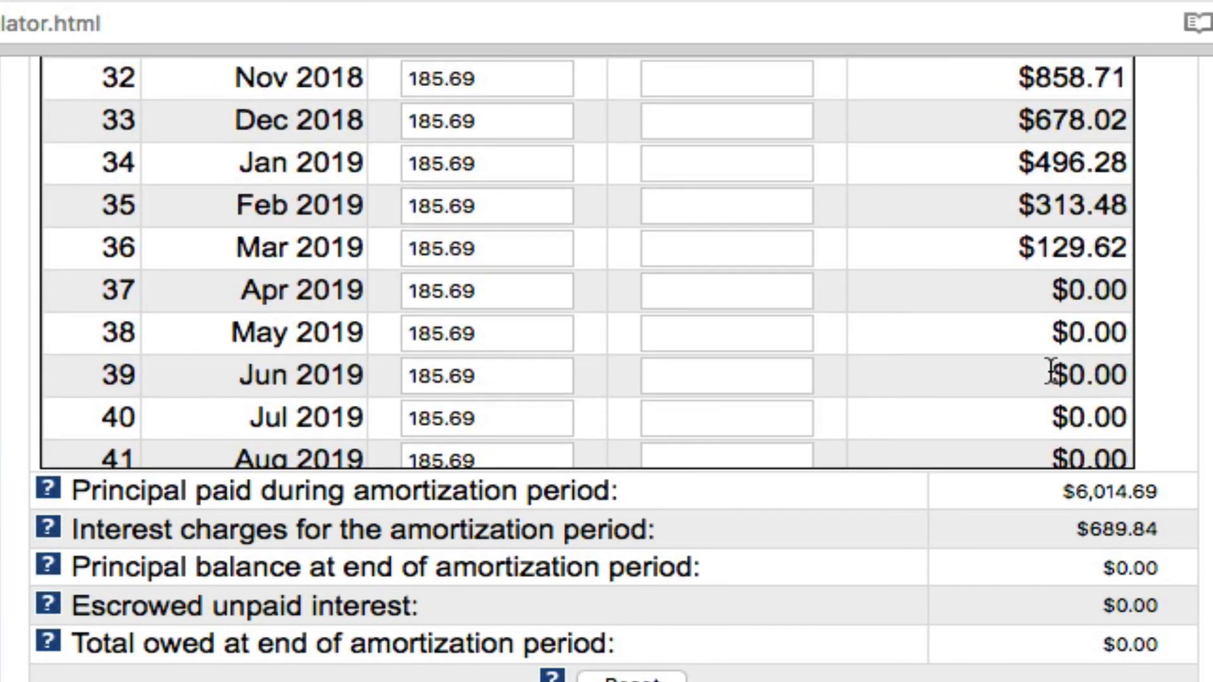
pyautogui.scroll(-5, 778, 475)
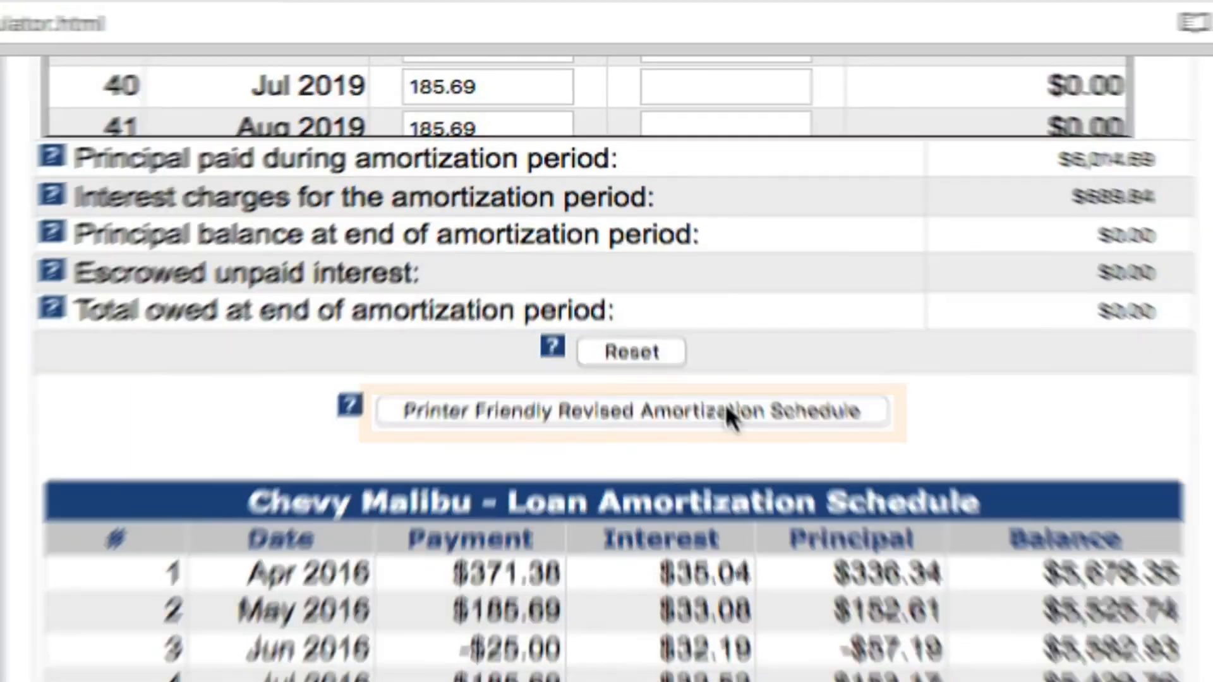
# Open the printer-friendly revised amortization schedule for the Chevy Malibu loan and review it through to the totals
pyautogui.click(726, 410)
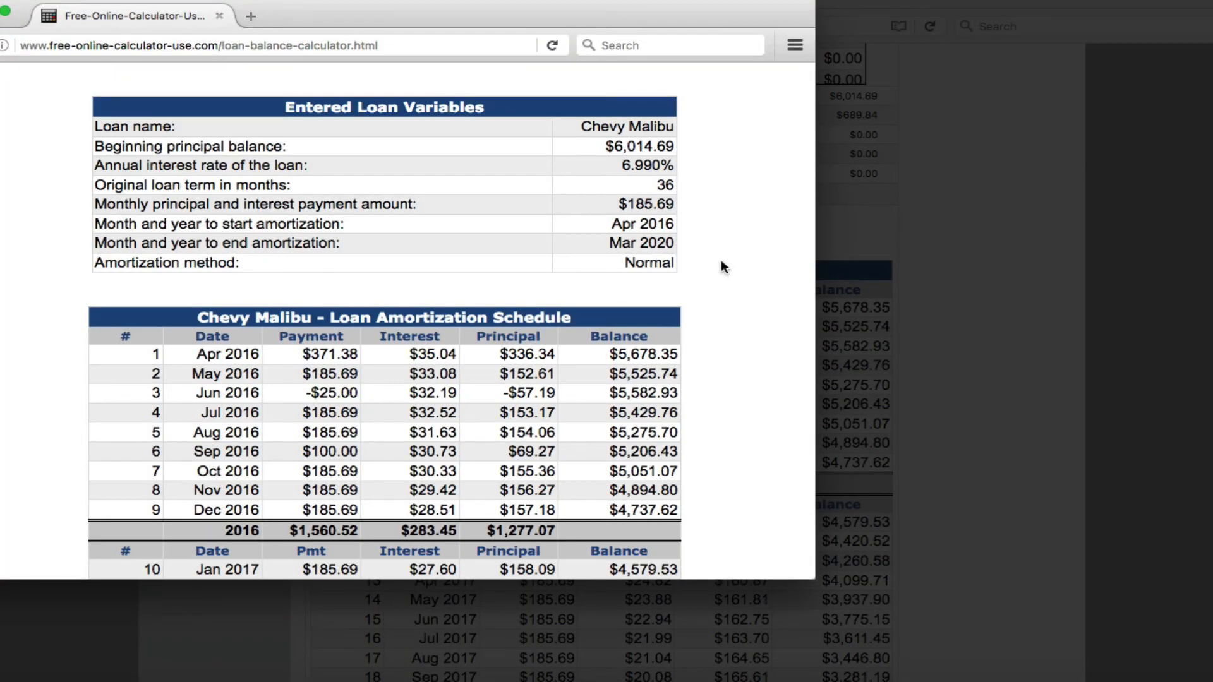
pyautogui.scroll(-5, 730, 271)
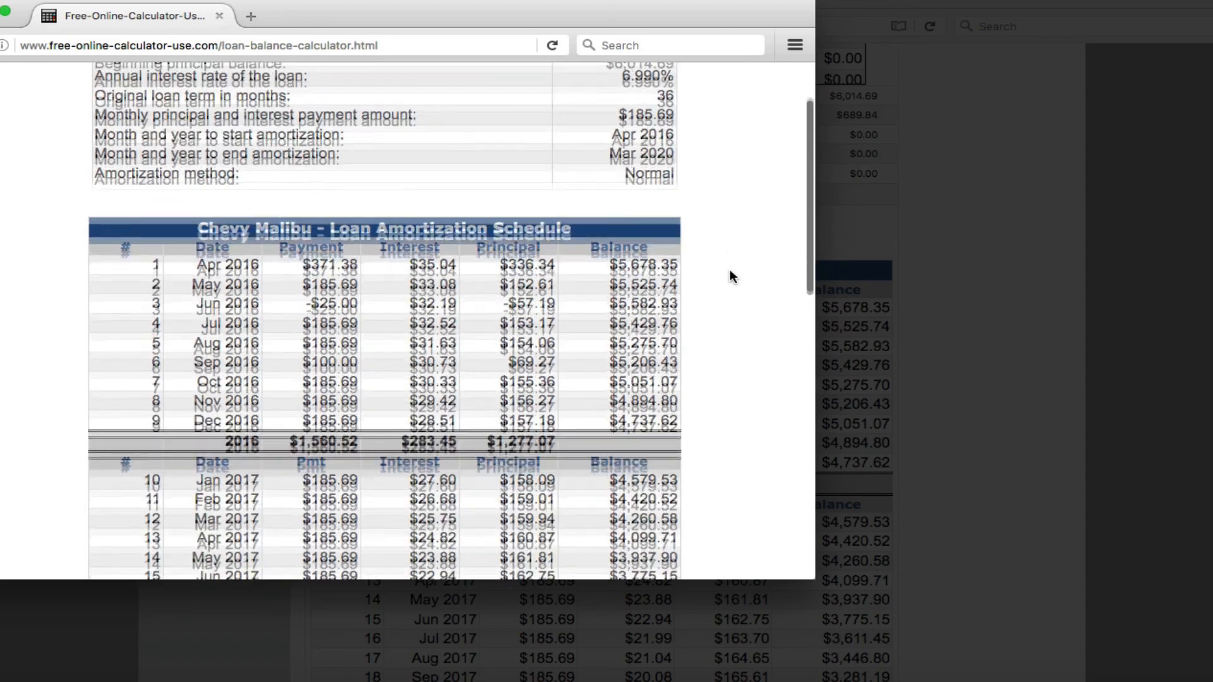
pyautogui.scroll(-10, 729, 271)
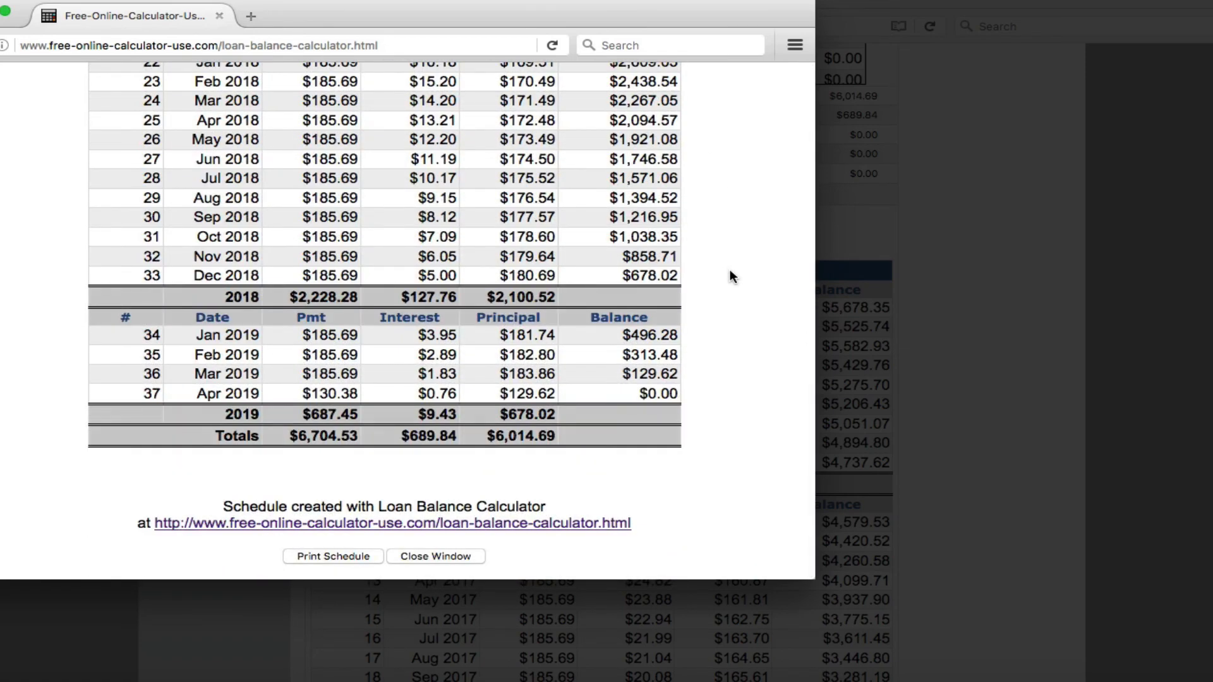
# Try the browser's Print command on the printer-friendly schedule and close the schedule window
pyautogui.click(39, 1)
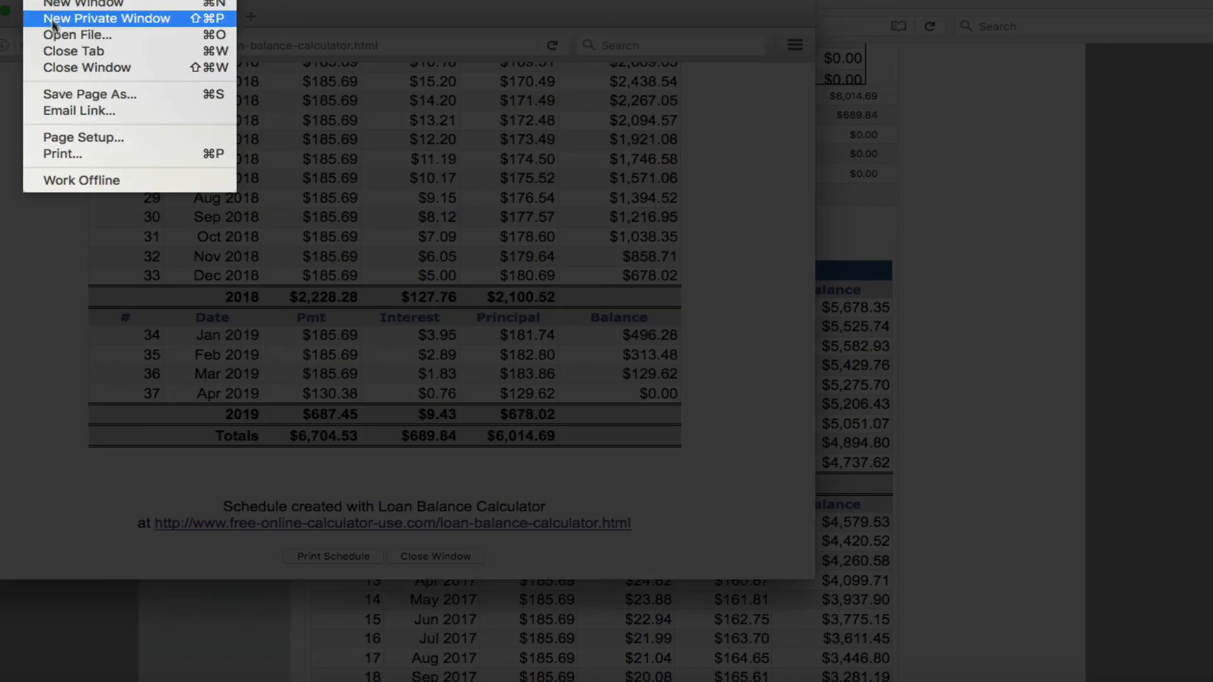
pyautogui.click(60, 152)
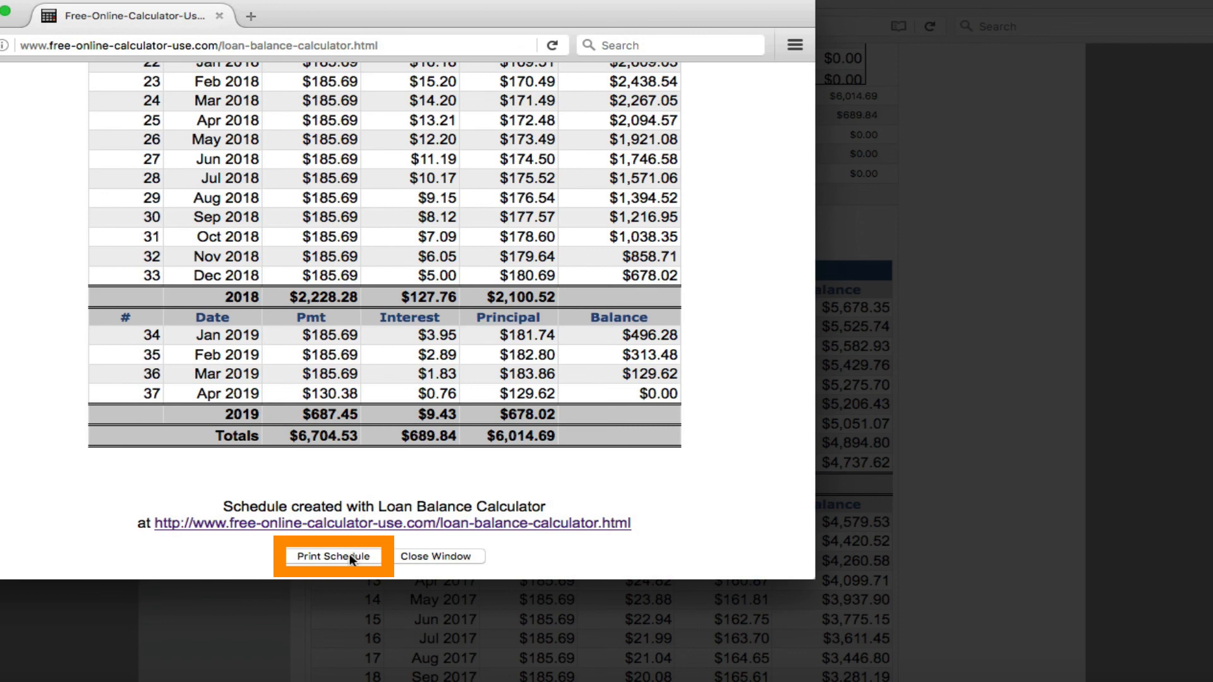
pyautogui.click(443, 558)
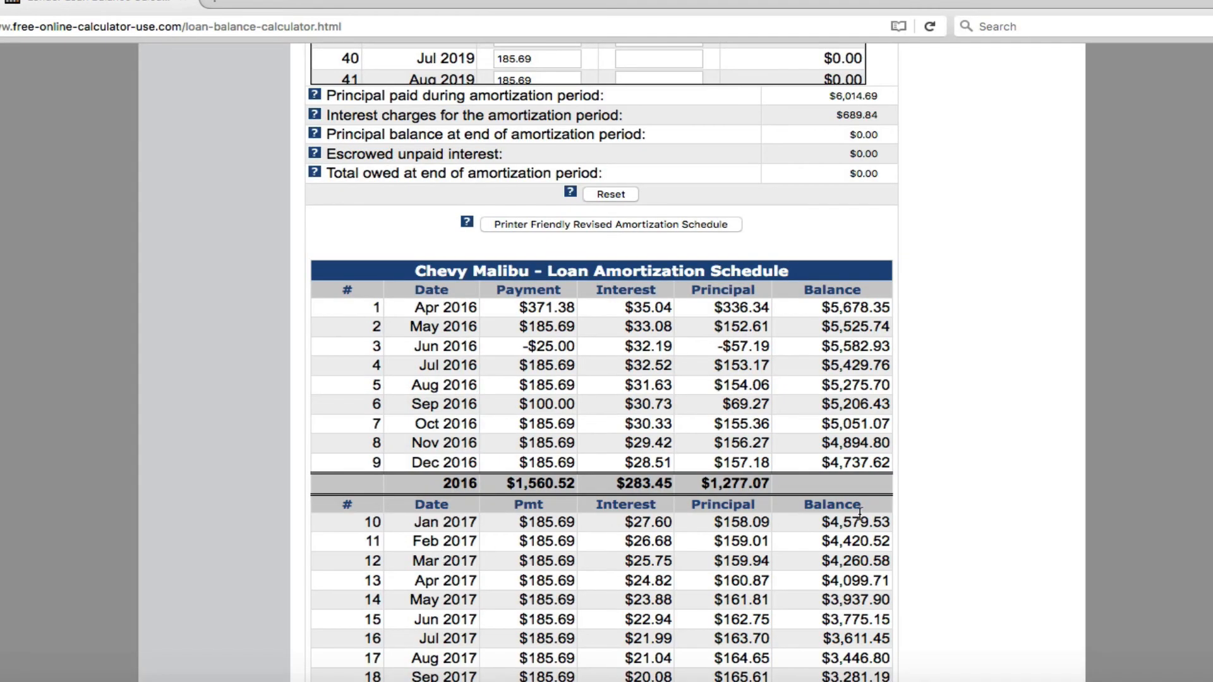
# Show the calculator feedback form below the amortization schedule and examine its grade, comment, question, platform data and word verification fields
pyautogui.scroll(-15, 931, 552)
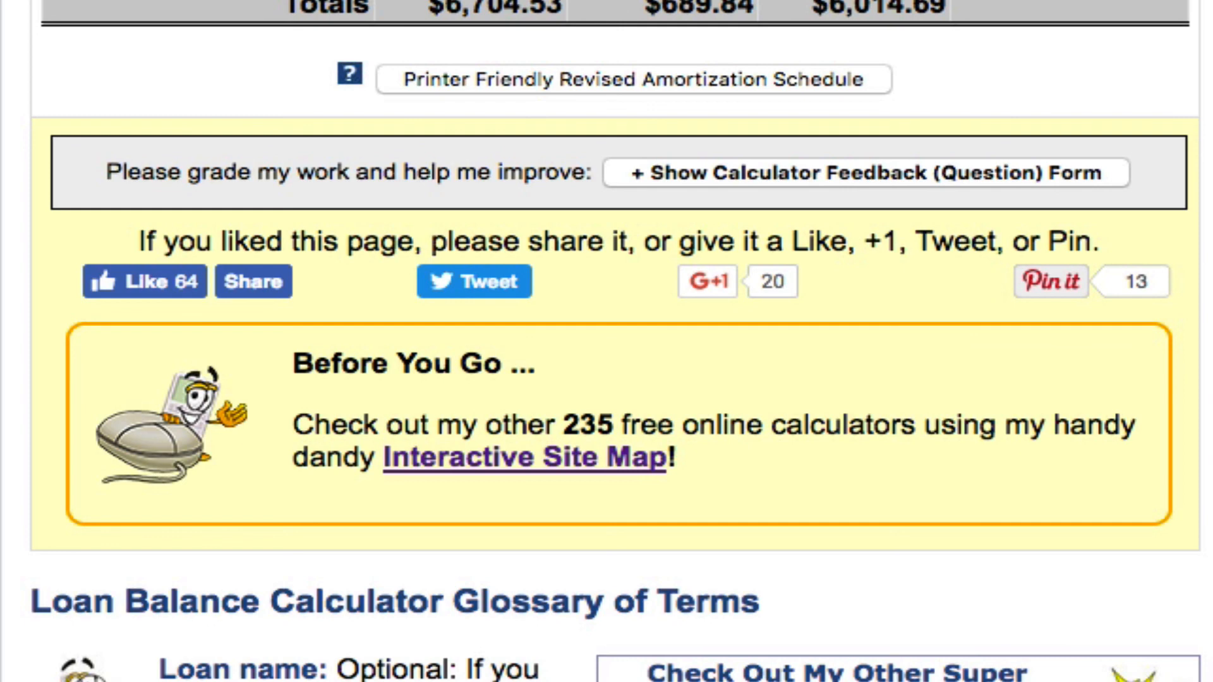
pyautogui.click(854, 171)
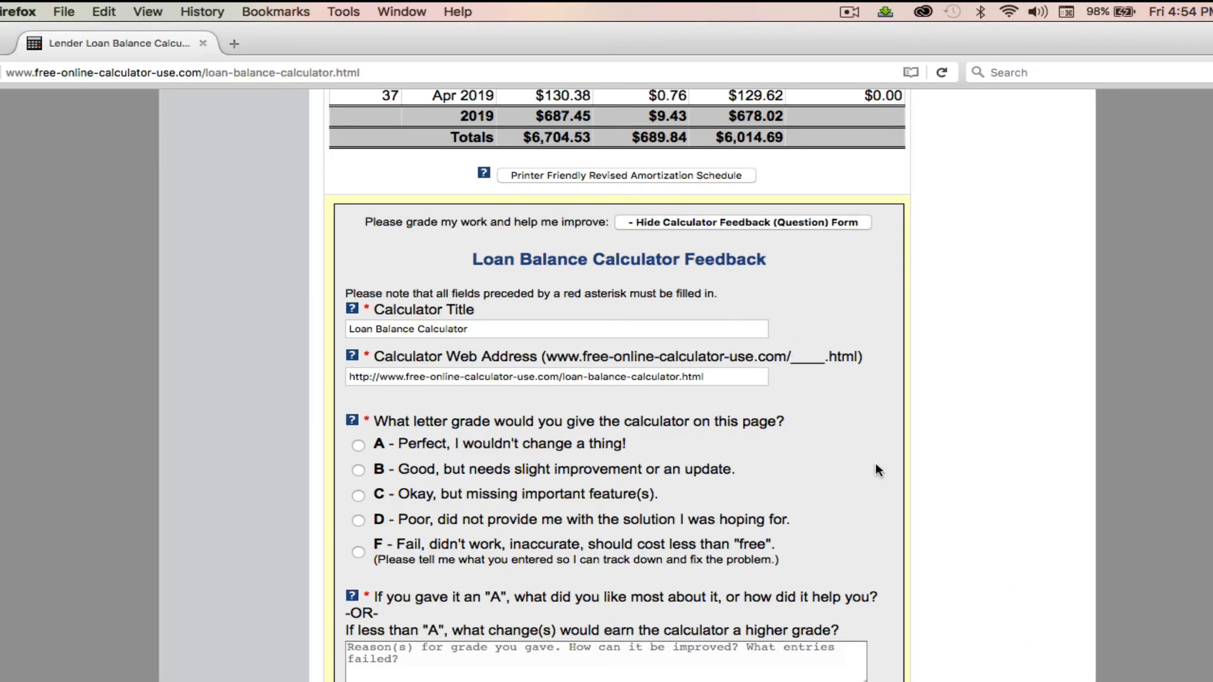
pyautogui.scroll(-5, 875, 468)
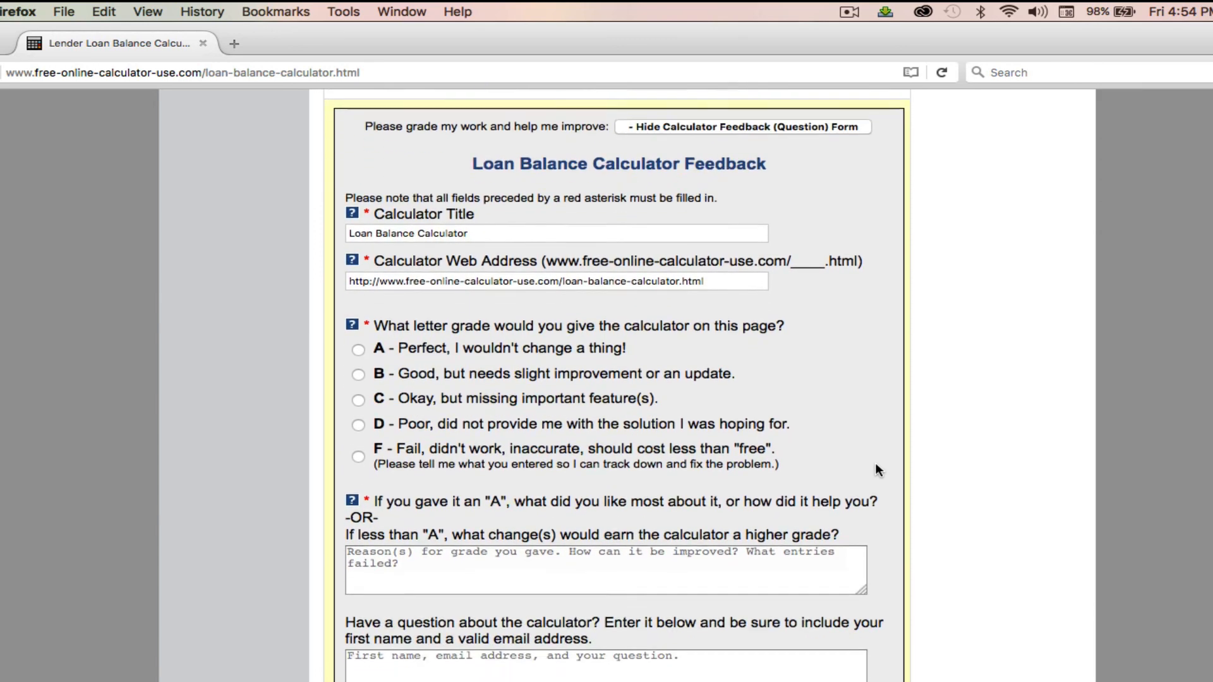
pyautogui.scroll(-2, 875, 469)
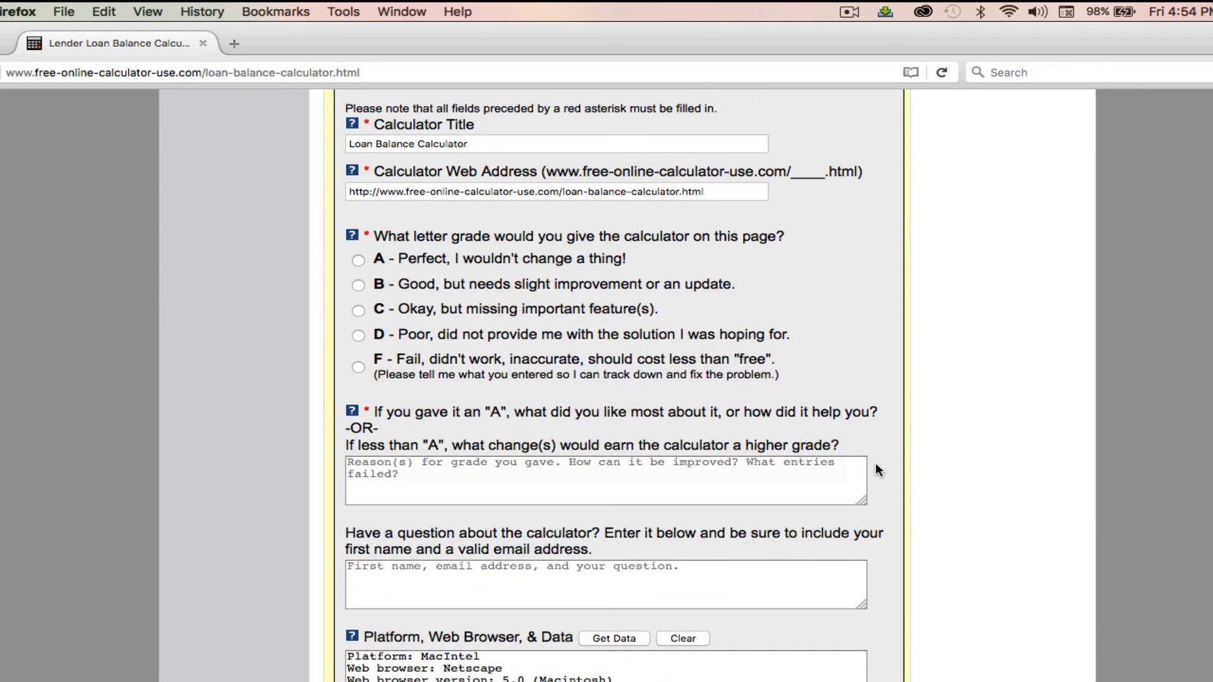
pyautogui.scroll(-2, 875, 465)
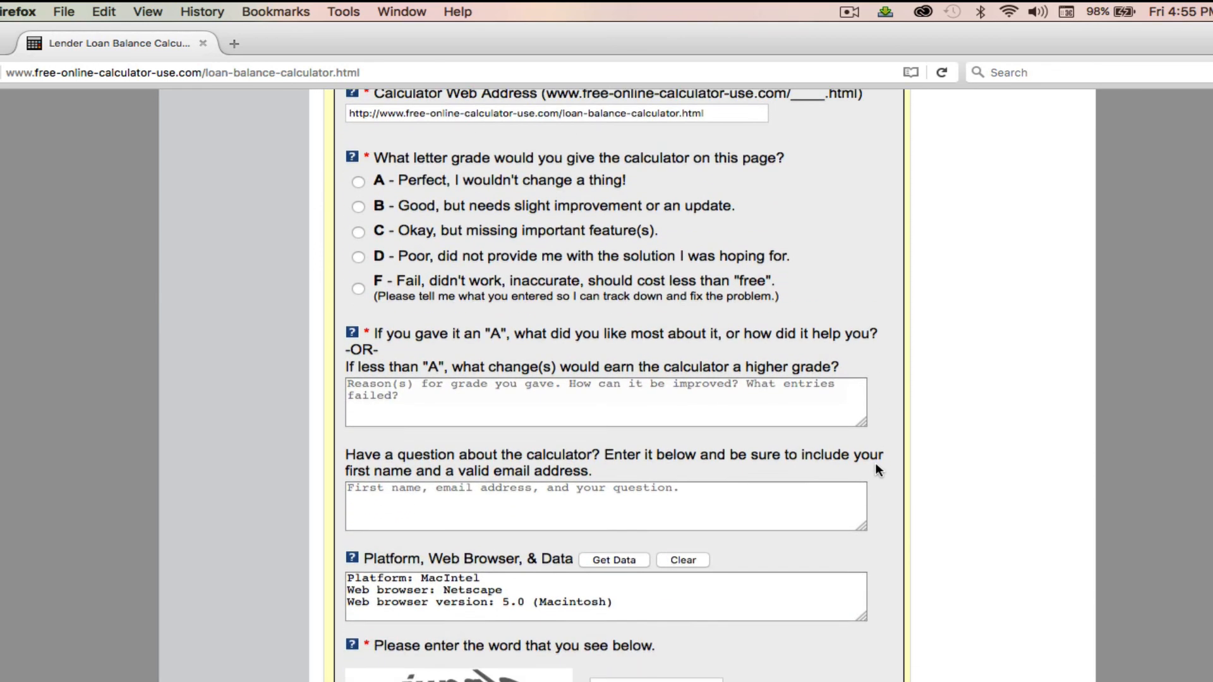
pyautogui.scroll(-1, 875, 470)
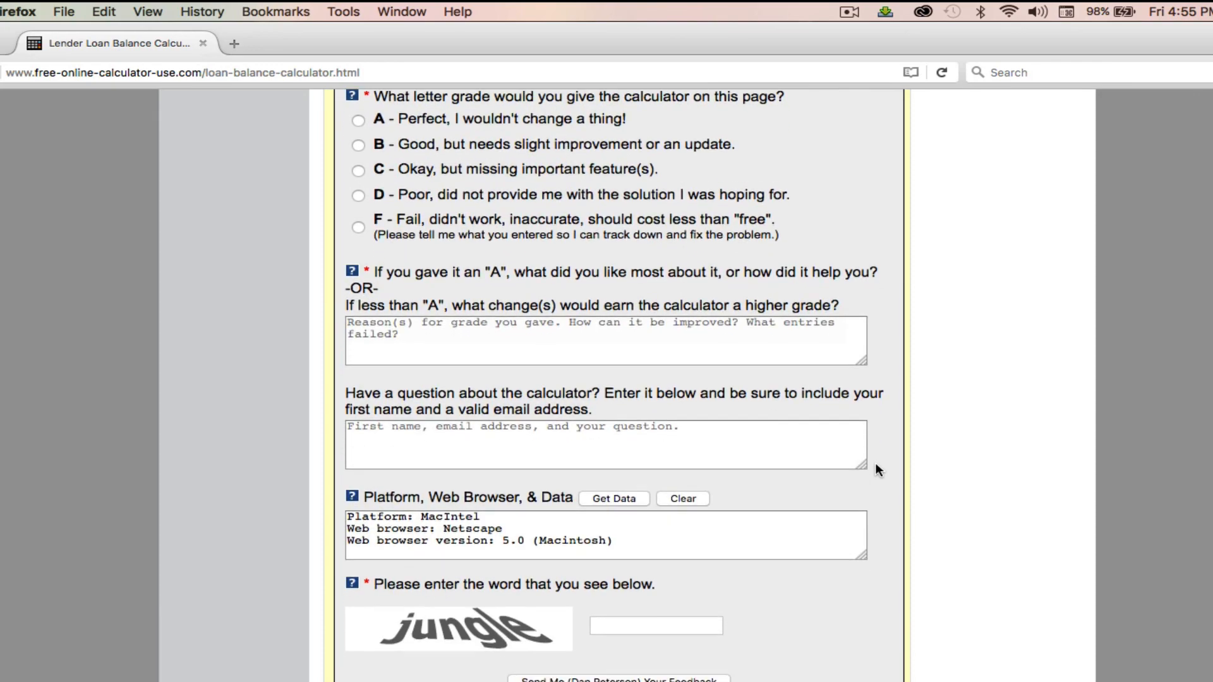
pyautogui.scroll(-4, 876, 470)
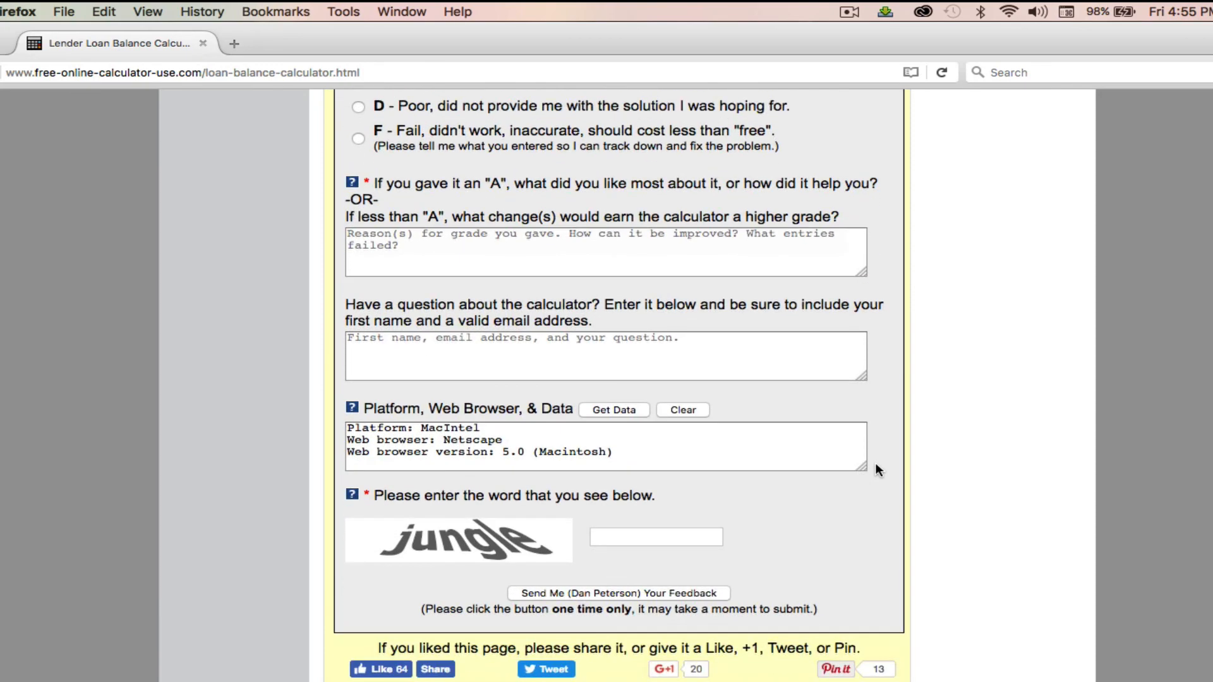
pyautogui.scroll(-3, 876, 470)
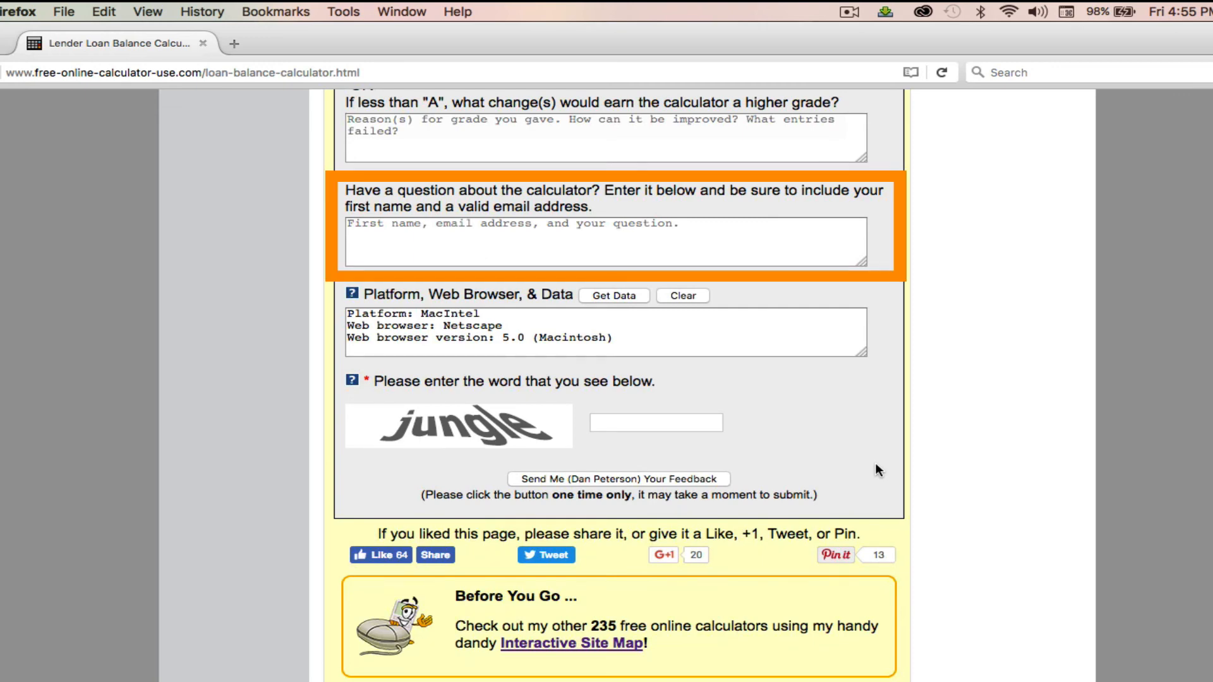
pyautogui.scroll(-3, 876, 467)
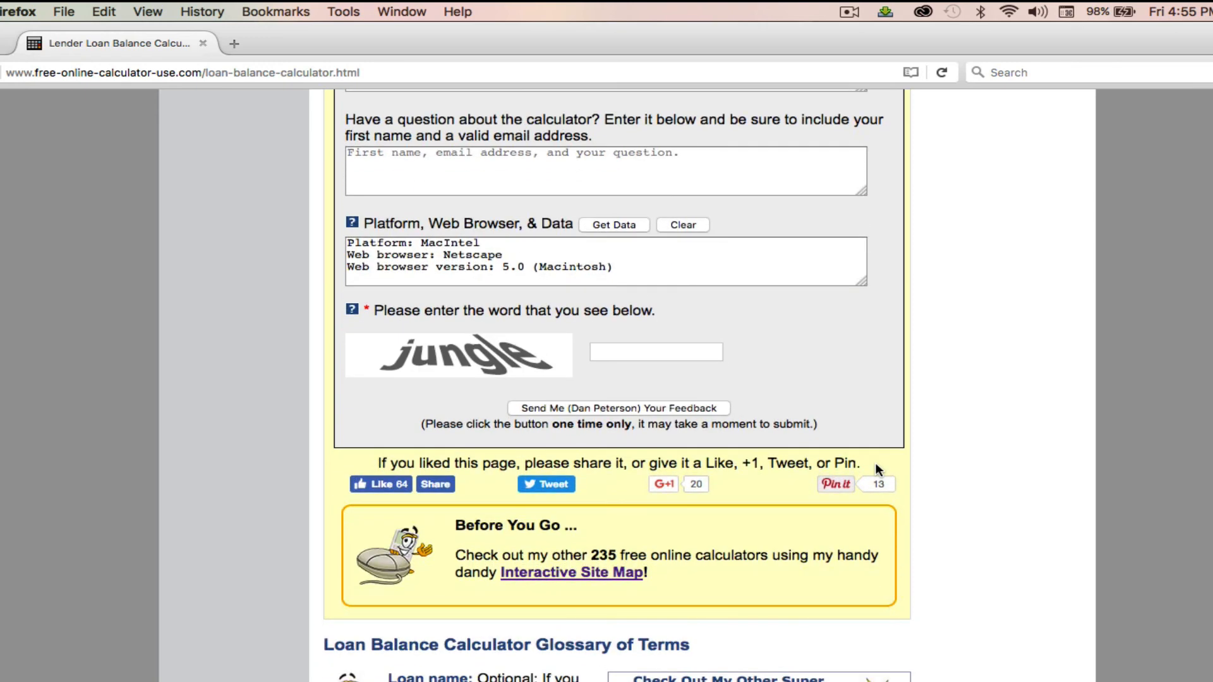